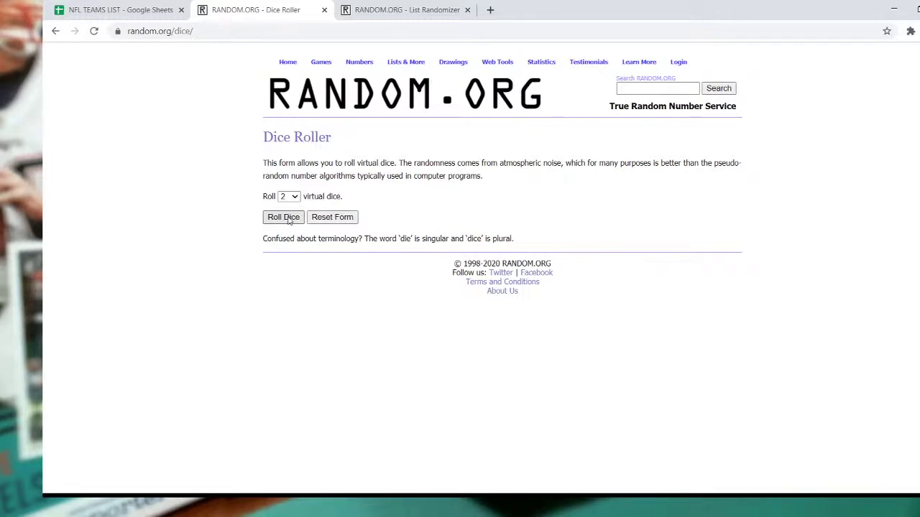
- Roll the two virtual dice and repeat the roll several times for a final result
click(289, 220)
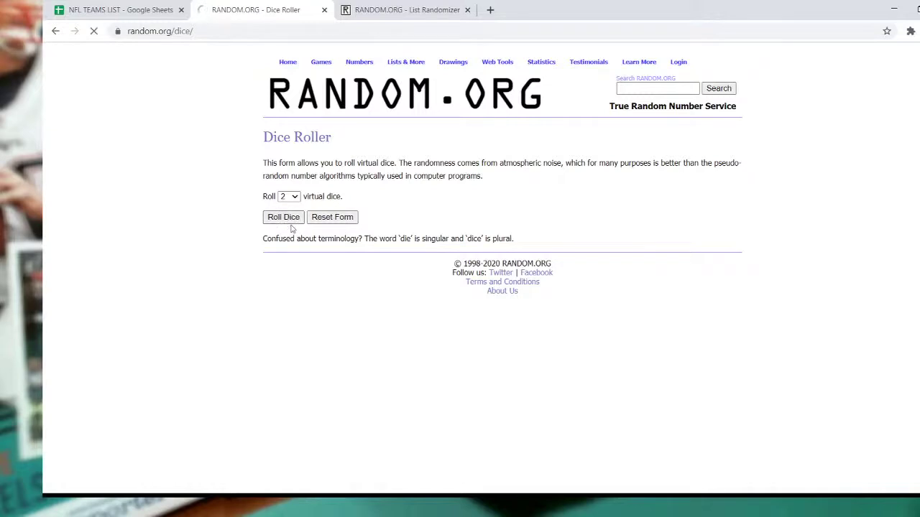
click(291, 244)
click(288, 244)
click(284, 249)
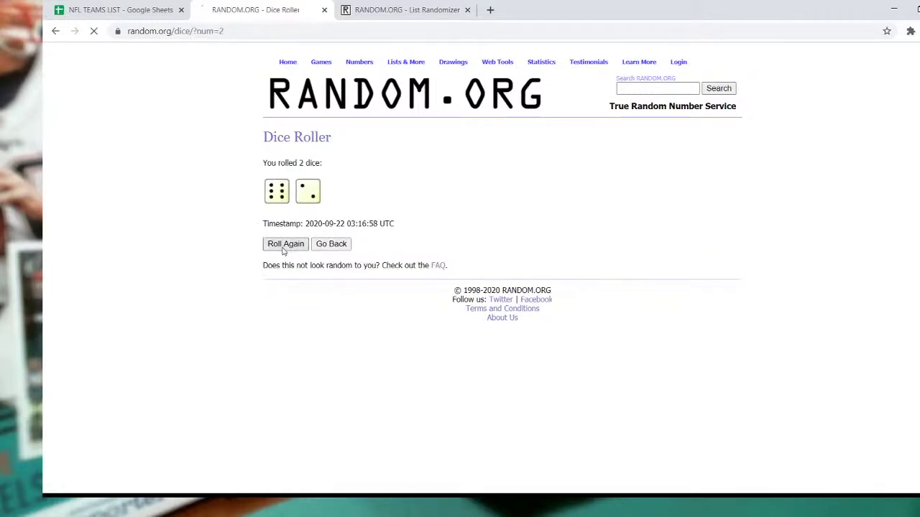
click(284, 246)
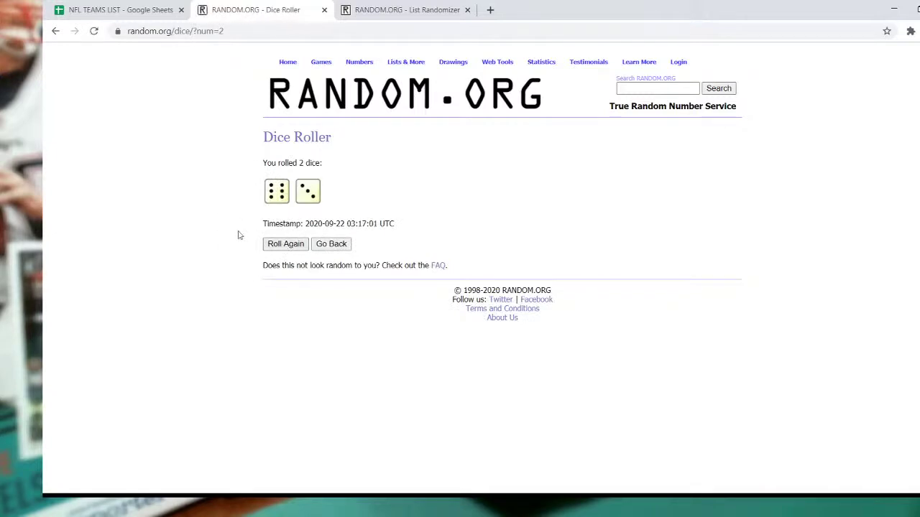
click(275, 247)
click(279, 245)
click(279, 245)
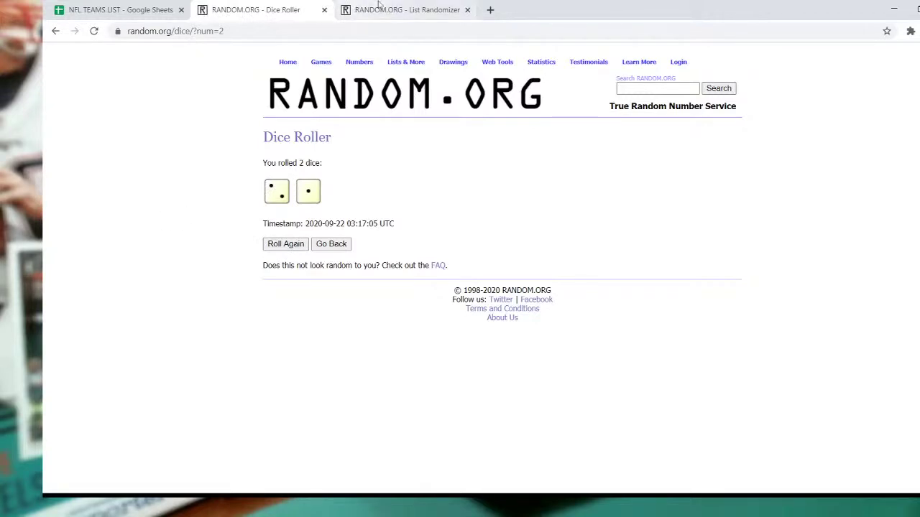
- Review the participant entries in the List Randomizer and the full team list in the NFL TEAMS LIST spreadsheet
click(358, 10)
mouse_move(529, 269)
mouse_down()
mouse_move(529, 312)
mouse_move(529, 266)
mouse_up()
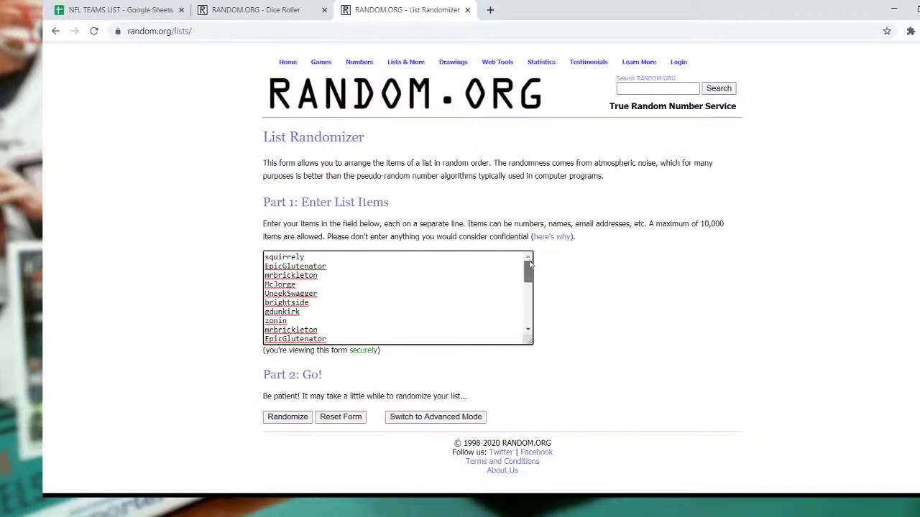
click(119, 9)
scroll(383, 248, up, 5)
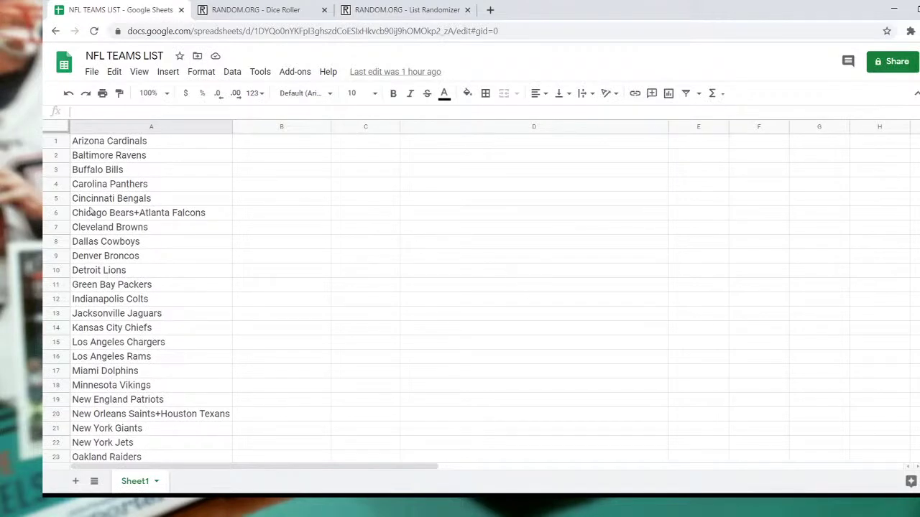
scroll(174, 218, down, 1)
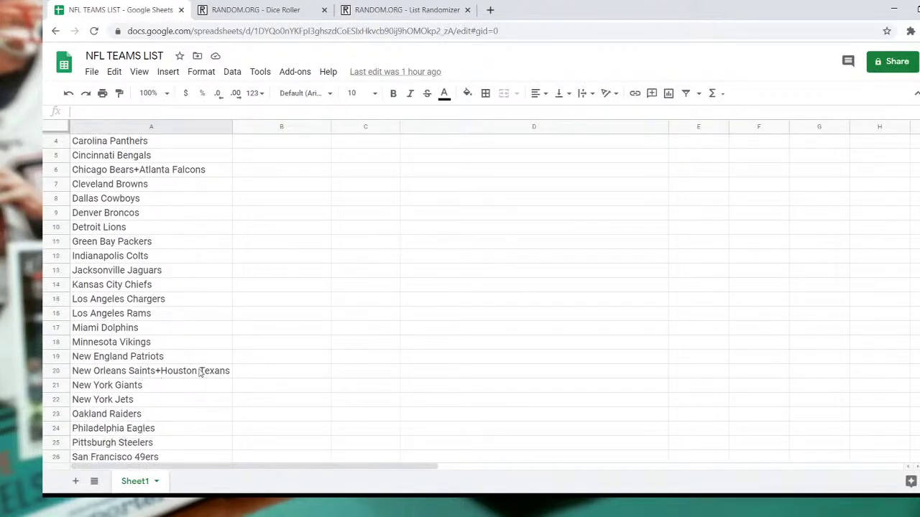
scroll(294, 352, down, 2)
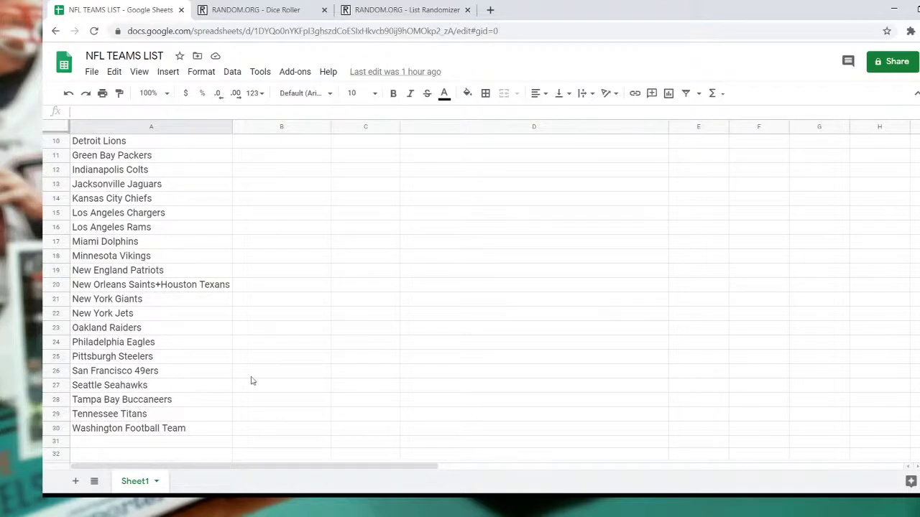
scroll(248, 375, up, 3)
click(266, 9)
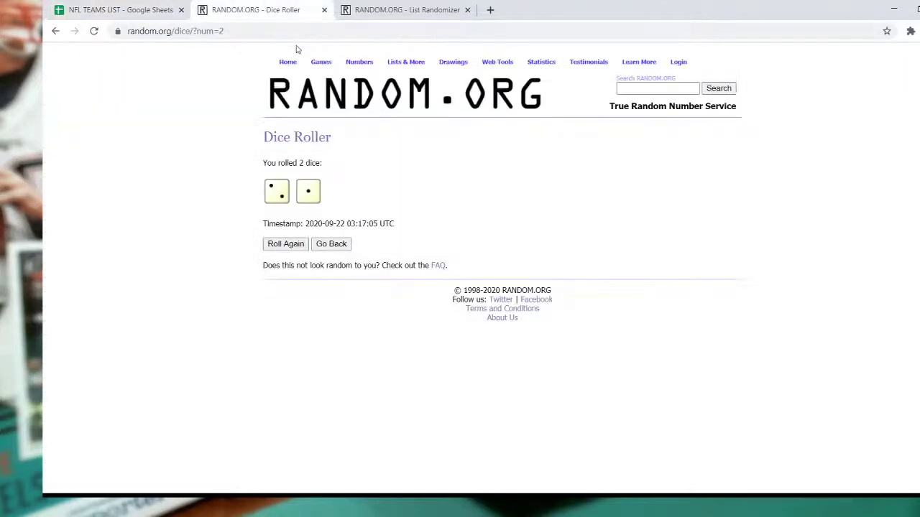
- Randomize the participant list three times in the List Randomizer
click(408, 10)
click(289, 419)
scroll(237, 338, down, 1)
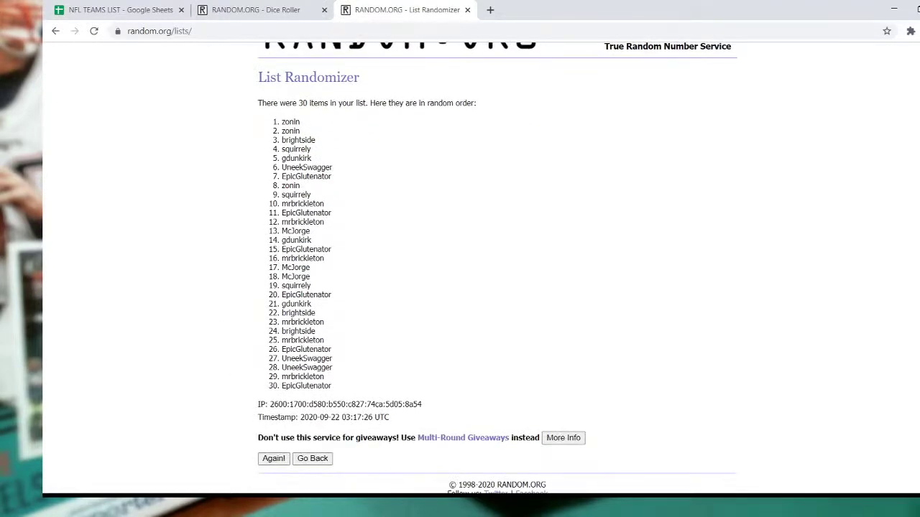
click(273, 459)
scroll(252, 343, down, 2)
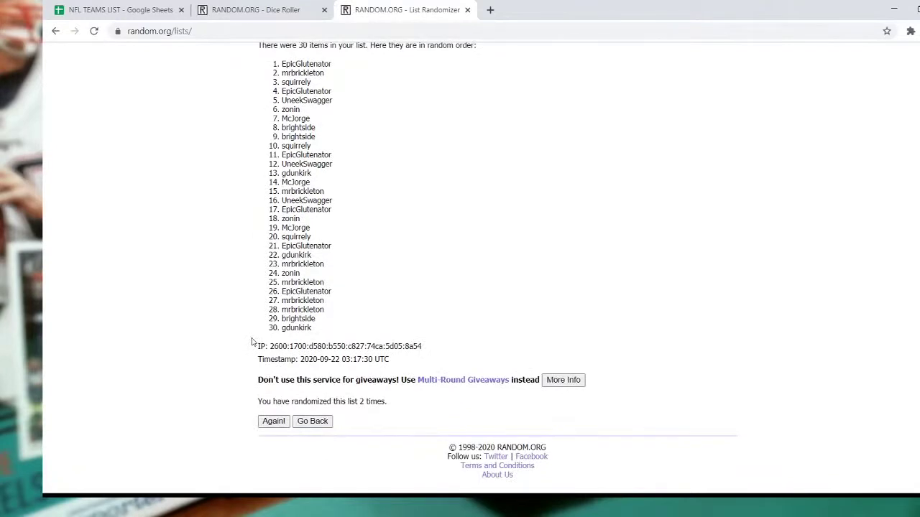
click(272, 422)
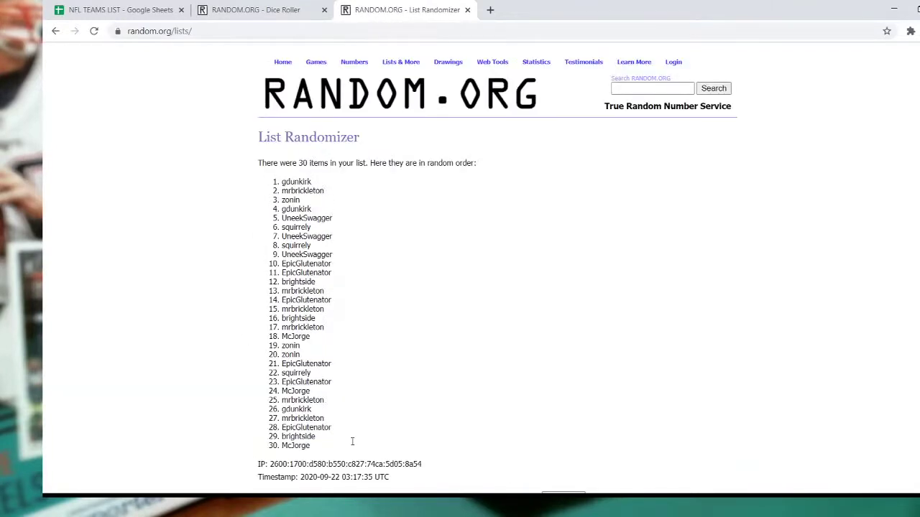
- Copy all 30 randomized participant entries into column B of the NFL TEAMS LIST sheet, starting at B1 beside Arizona Cardinals
drag(309, 464, 245, 245)
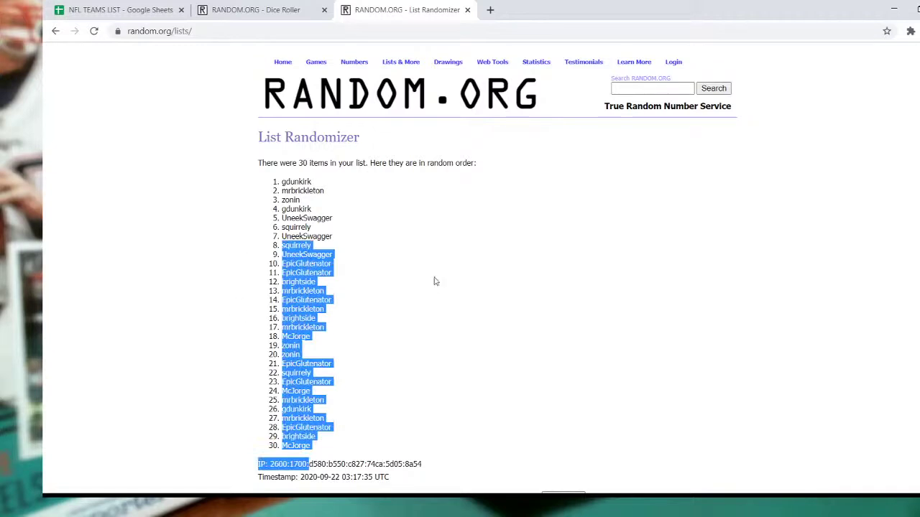
click(421, 281)
drag(311, 447, 296, 180)
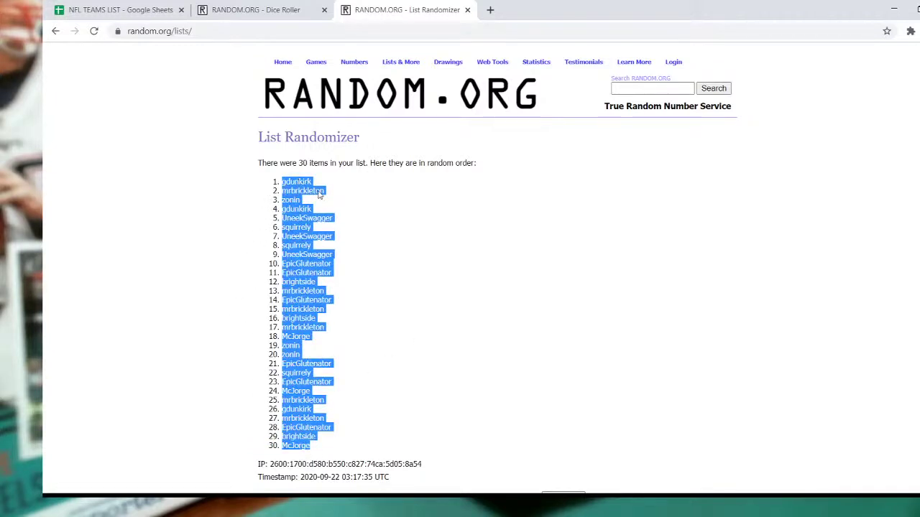
click(123, 10)
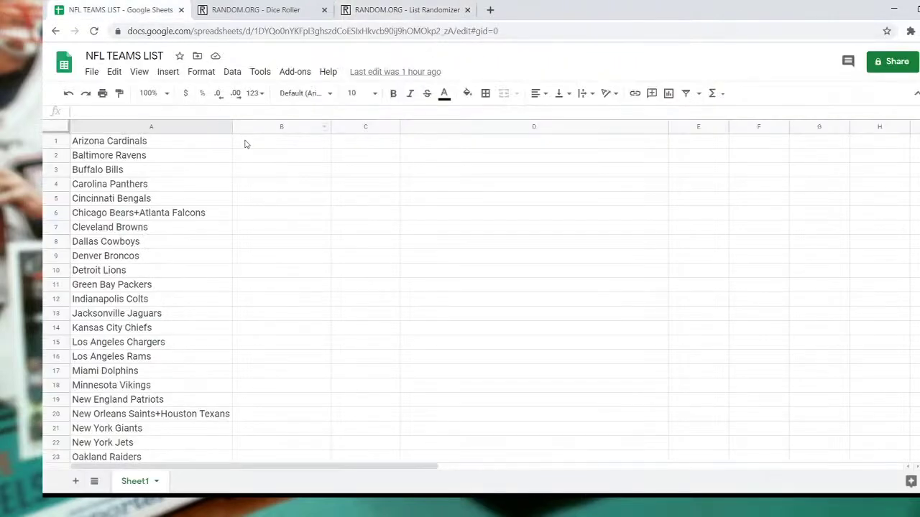
right_click(245, 142)
click(279, 128)
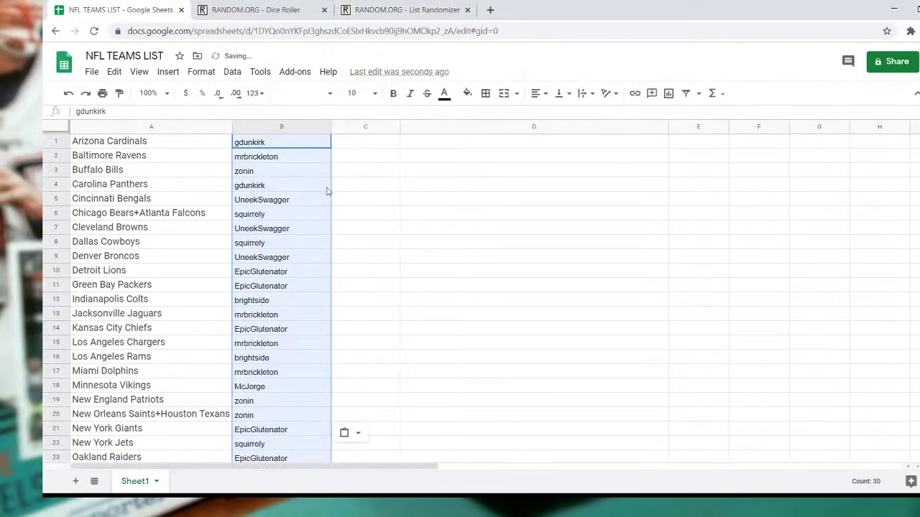
click(487, 218)
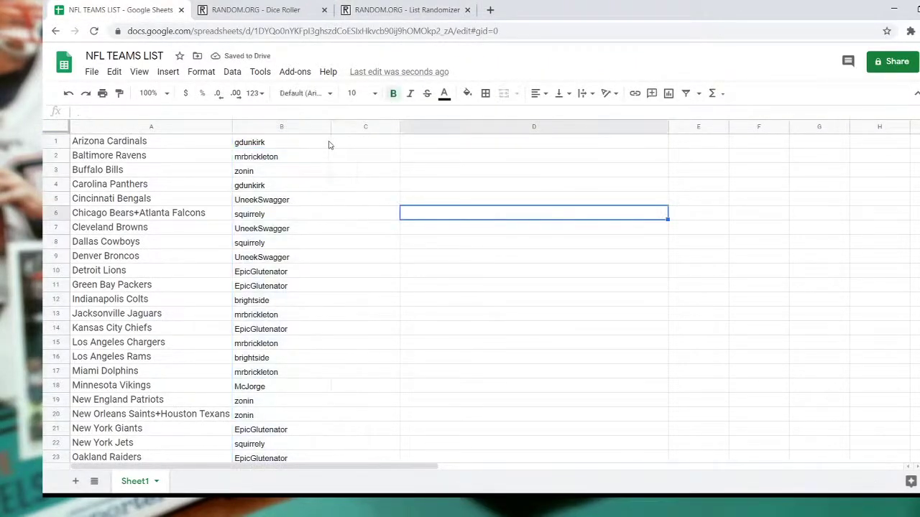
- Review all team and participant pairings with the sheet zoom at 75%, and restore the zoom to 100%
scroll(414, 238, down, 4)
scroll(416, 240, up, 4)
click(151, 93)
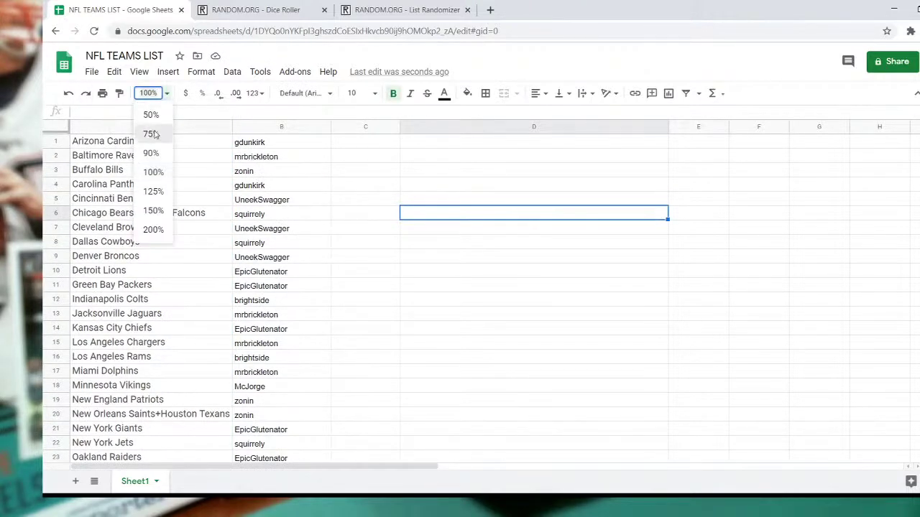
click(151, 133)
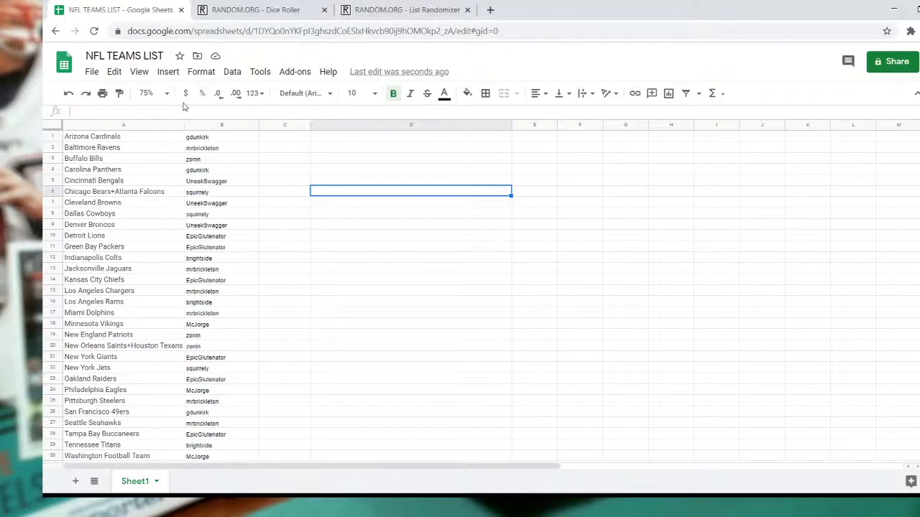
click(147, 93)
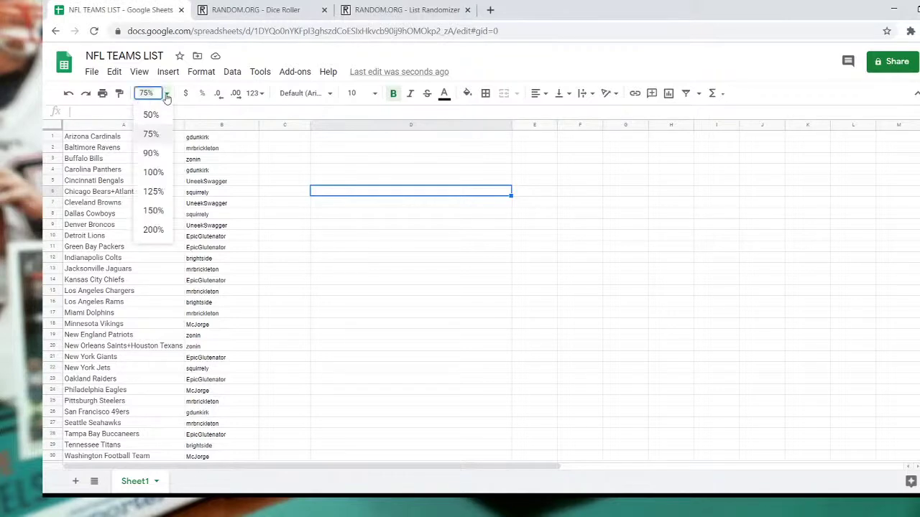
click(153, 171)
- Enter the first five distinct participant usernames from column B into C1 to C5, in order of first appearance
double_click(347, 140)
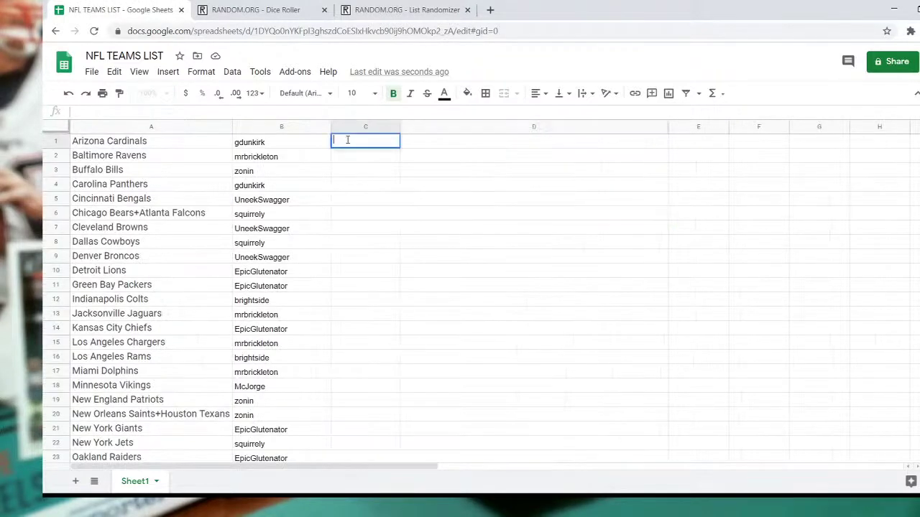
text(gdunkirk)
key(Return)
text(mrbri)
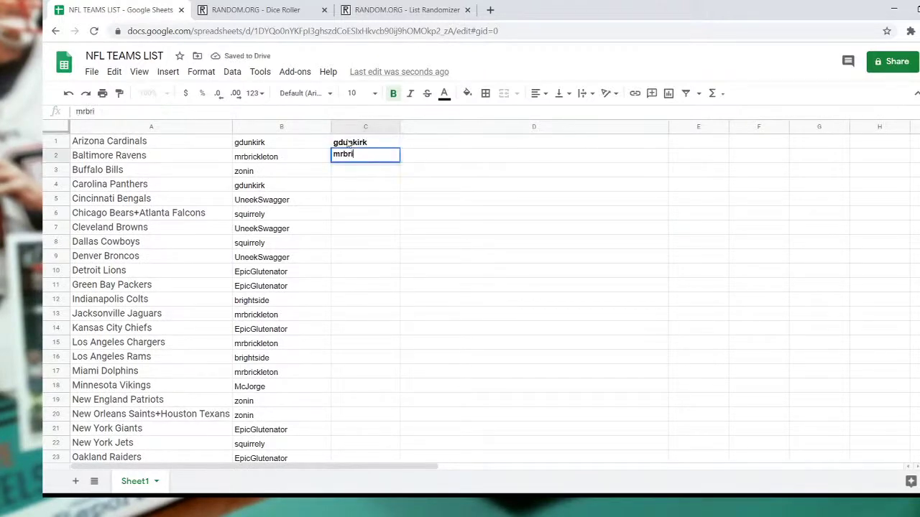
text(ckleton)
key(Return)
text(zonin)
key(Return)
text(UneekSwagger)
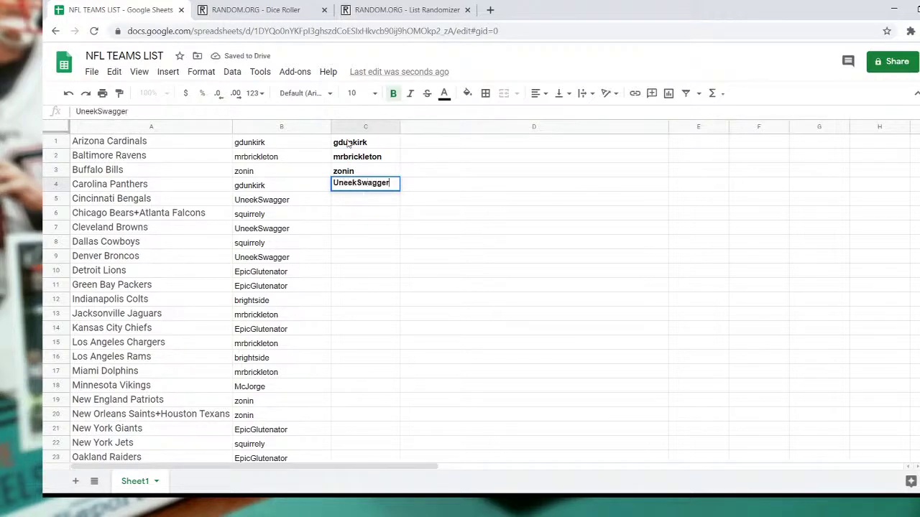
key(Return)
text(squirrely)
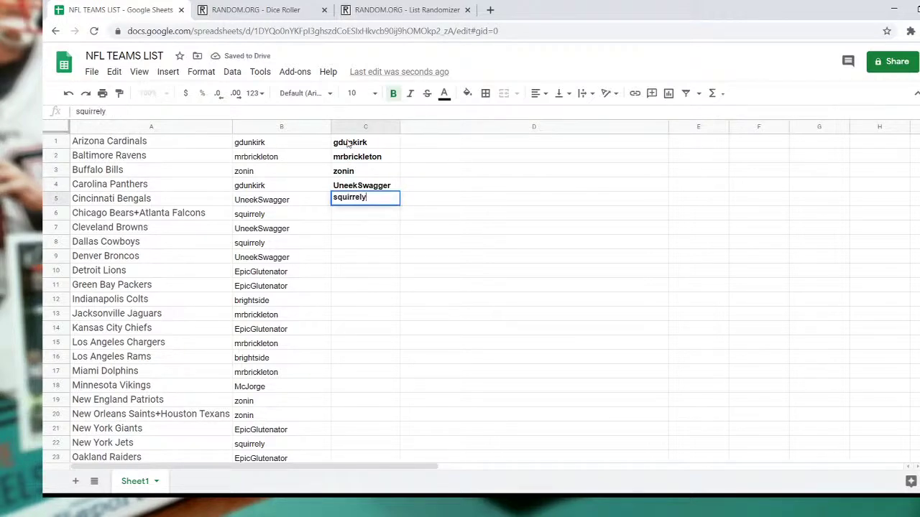
key(Return)
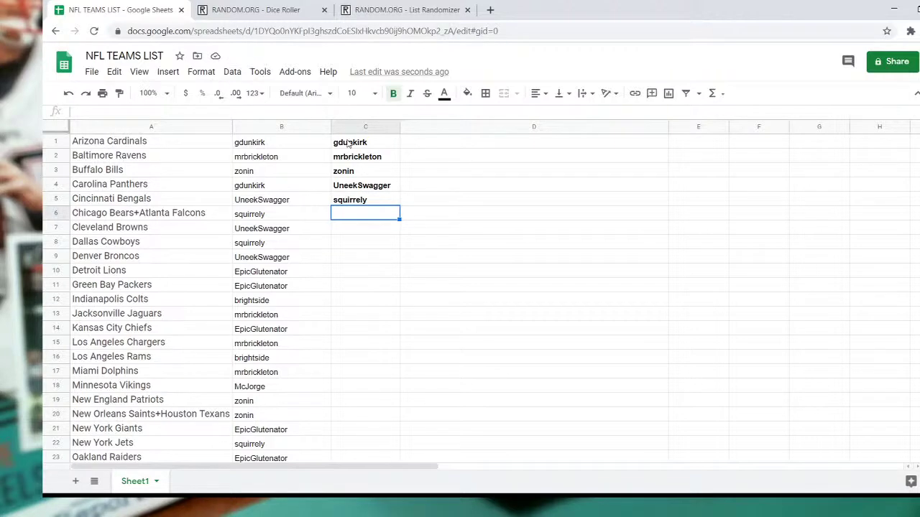
- Enter the remaining three distinct participant usernames from column B into C6 to C8, in order of first appearance
text(Ep)
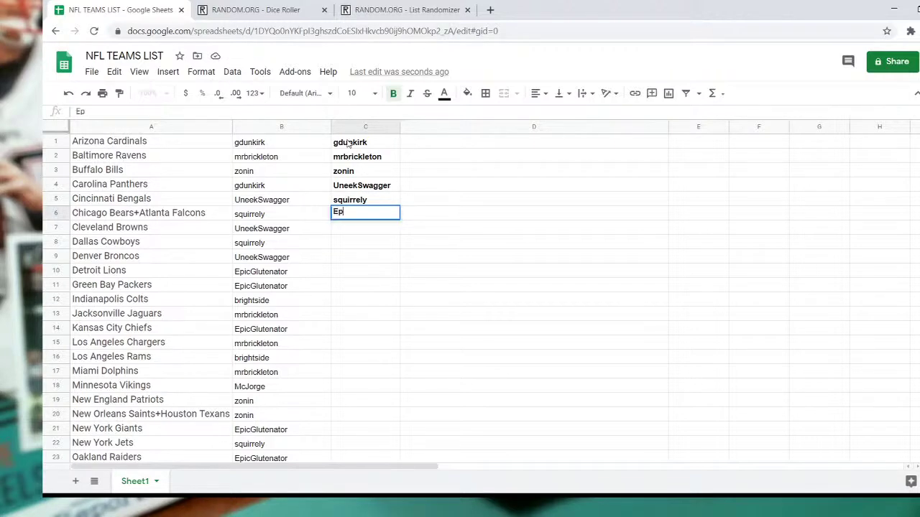
text(icGlutenator)
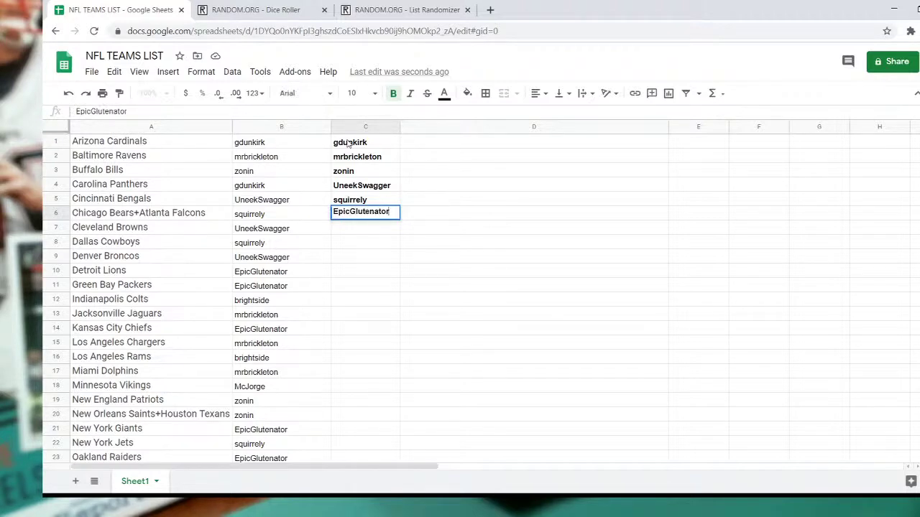
key(Return)
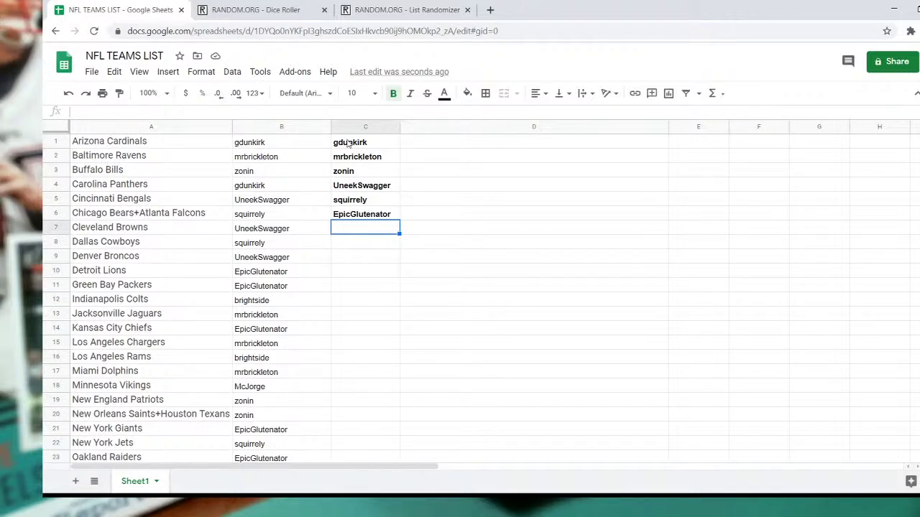
text(bri)
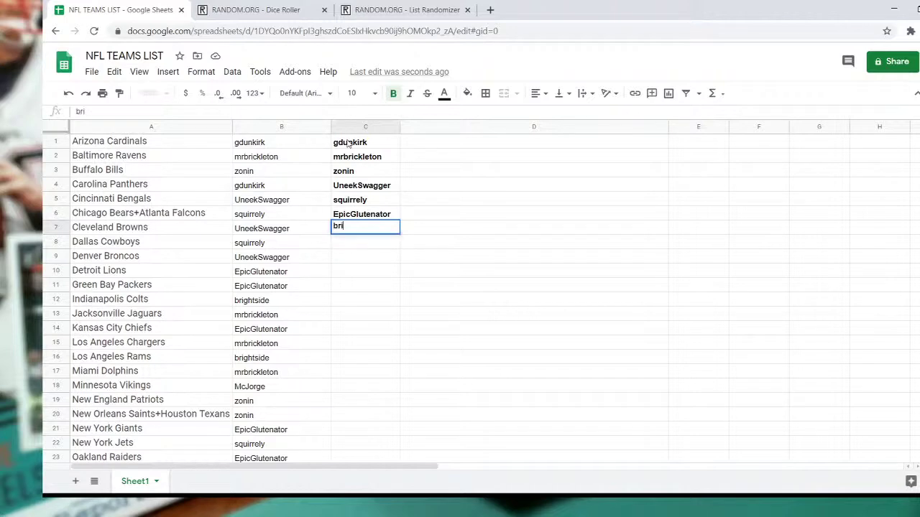
text(ghtside)
key(Return)
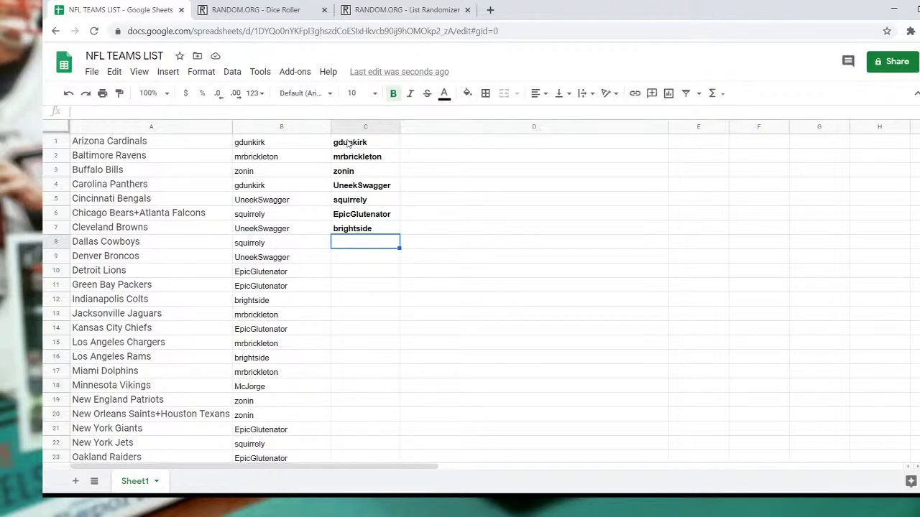
text(McJorge)
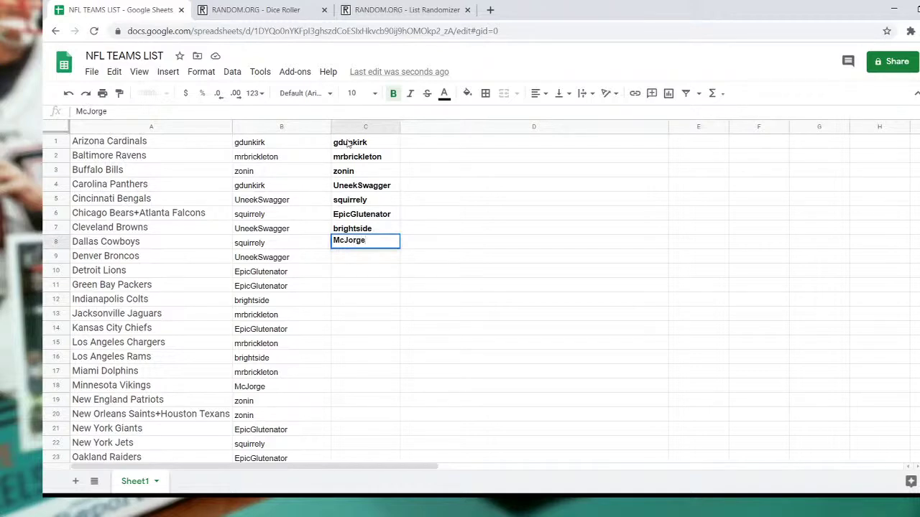
key(Return)
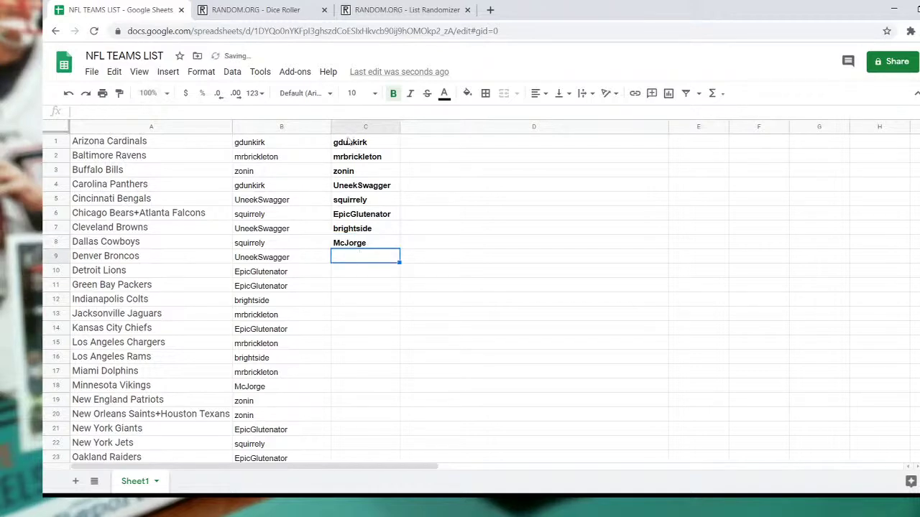
- Enter the teams of the participant in C1 into D1 as "Cardinals, Panthers, 49ers"
click(430, 142)
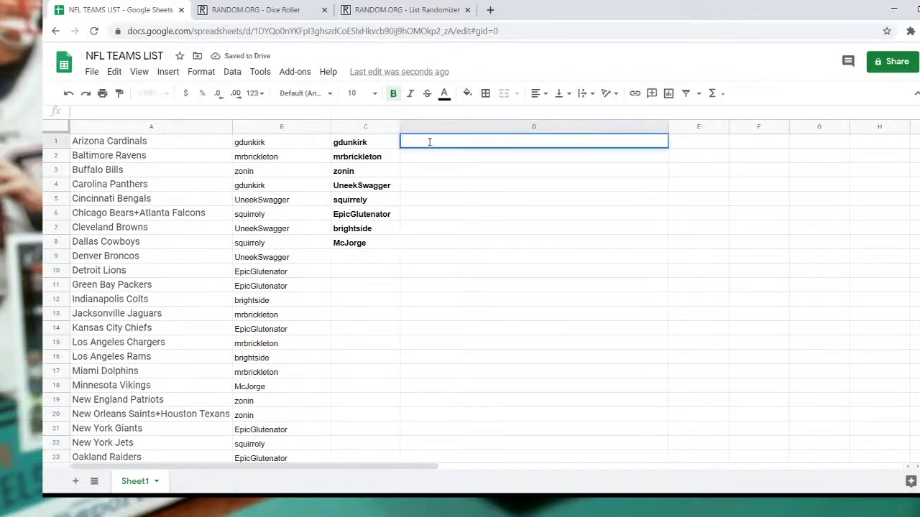
text(Cardinals, )
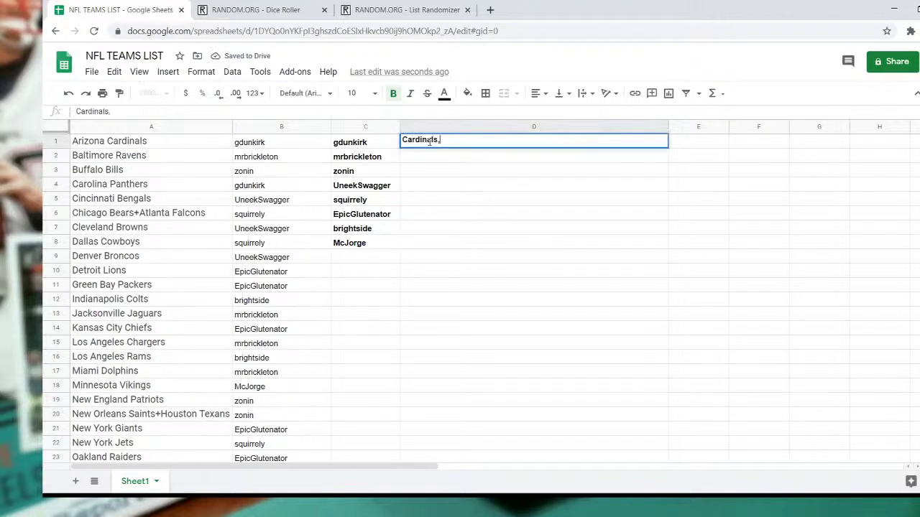
text(Panthers,)
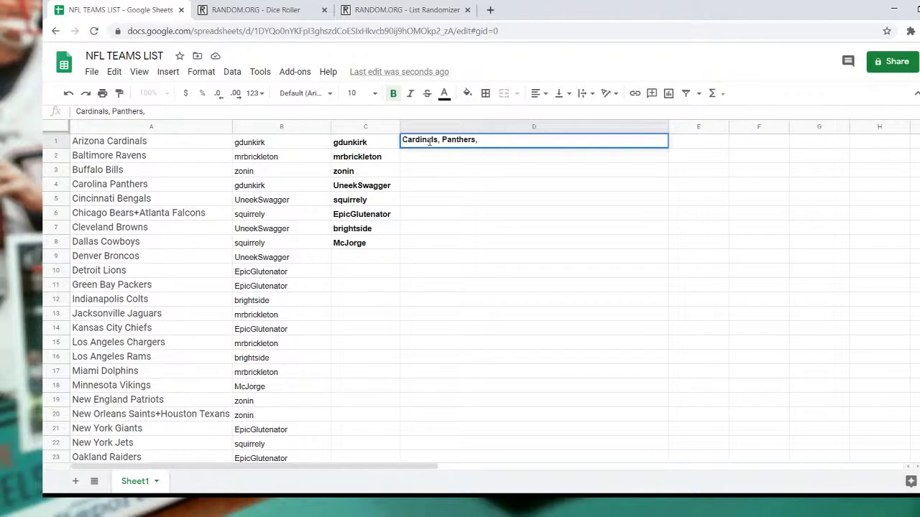
scroll(493, 370, down, 3)
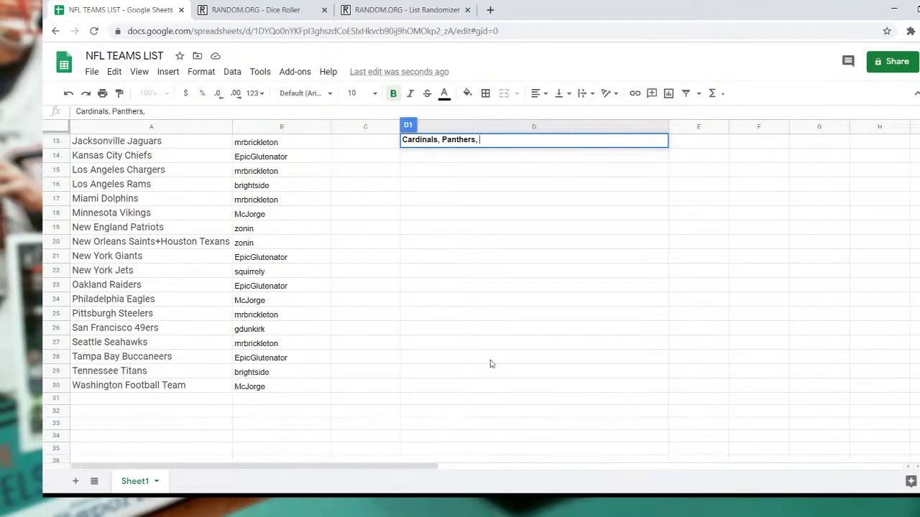
scroll(487, 365, up, 3)
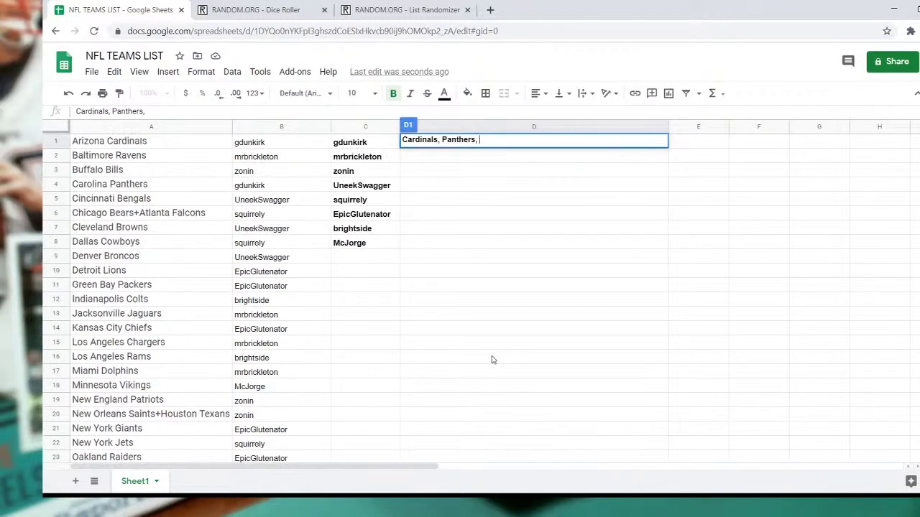
text(49ers)
key(Return)
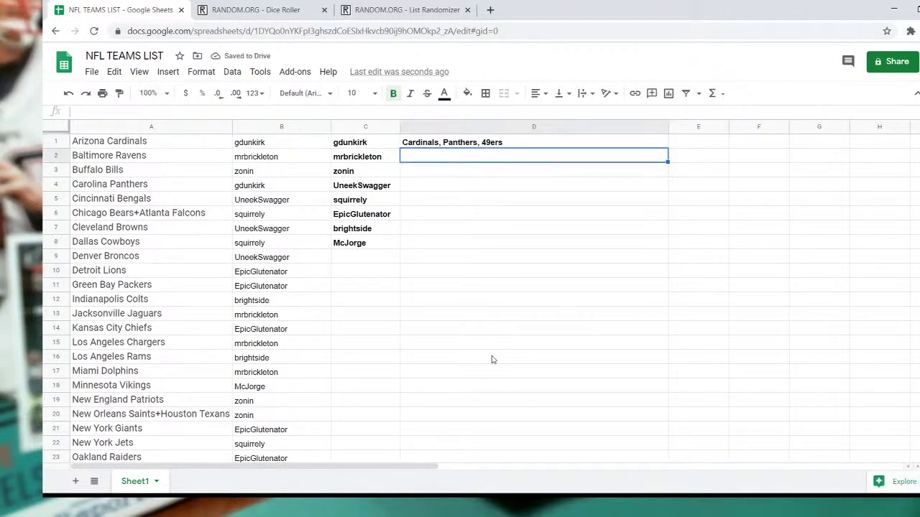
- Enter the teams of the participant in C2 into D2 as "Ravens, Jaguars, Chargers, Dolphins, Steelers, Seahawks"
text(Ravens,)
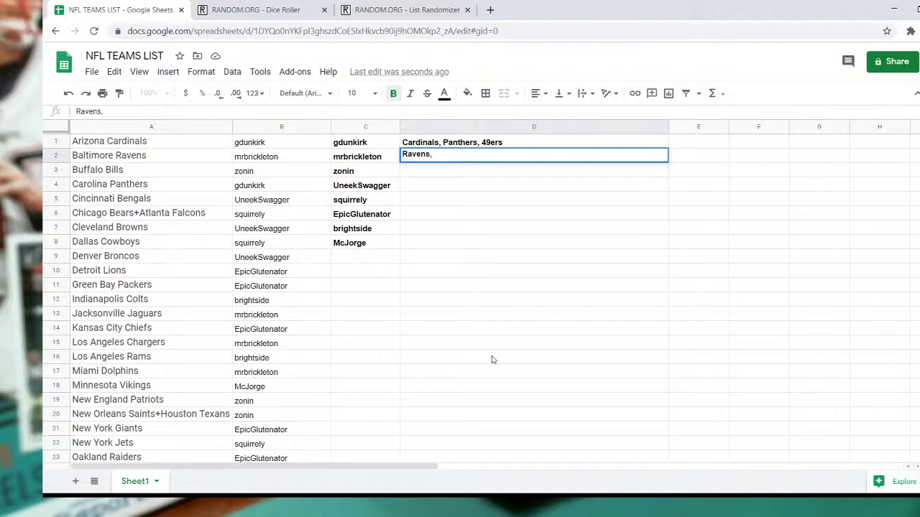
text(Jaguars, Dolphins)
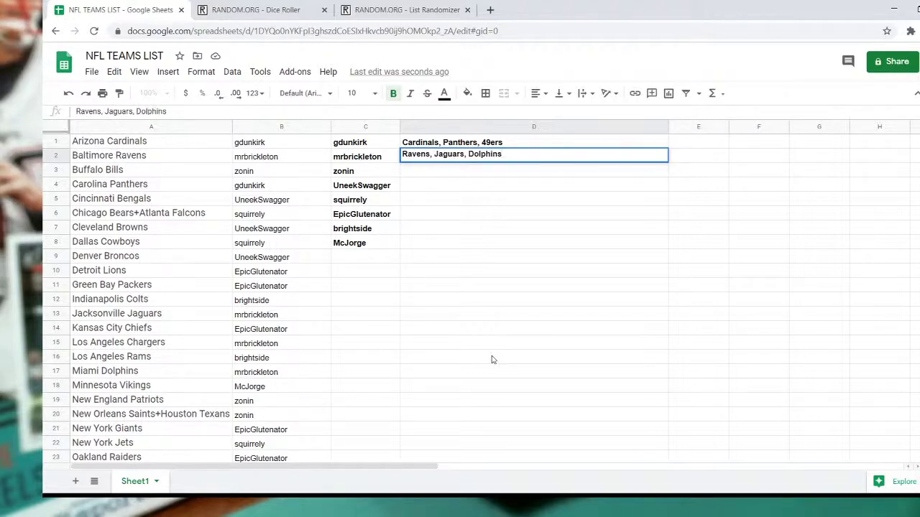
key(BackSpace)
key(BackSpace)
key(BackSpace)
key(BackSpace)
key(BackSpace)
key(BackSpace)
key(BackSpace)
key(BackSpace)
text(Chargers)
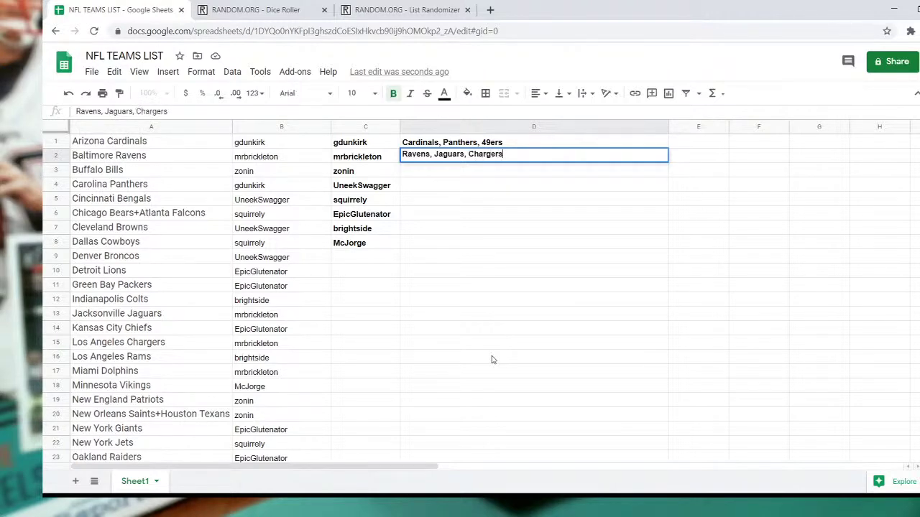
text(, Dolphins)
text(,)
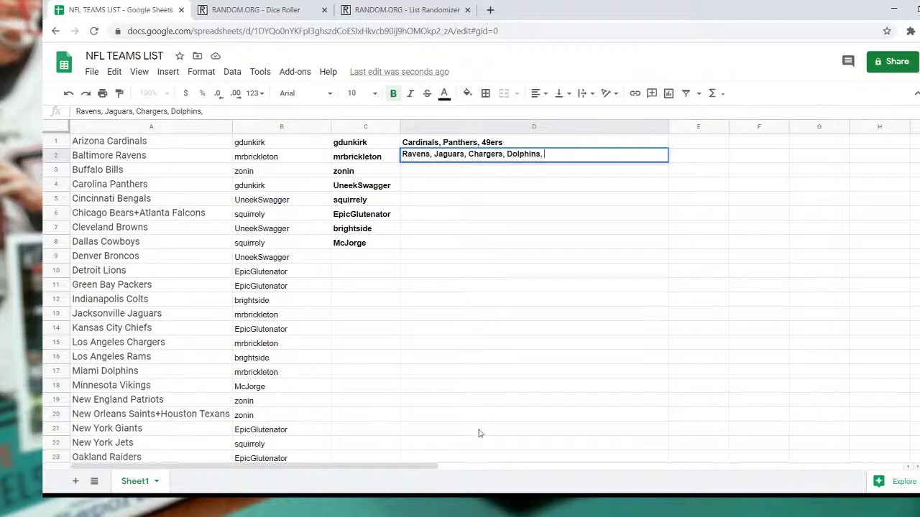
scroll(480, 431, down, 2)
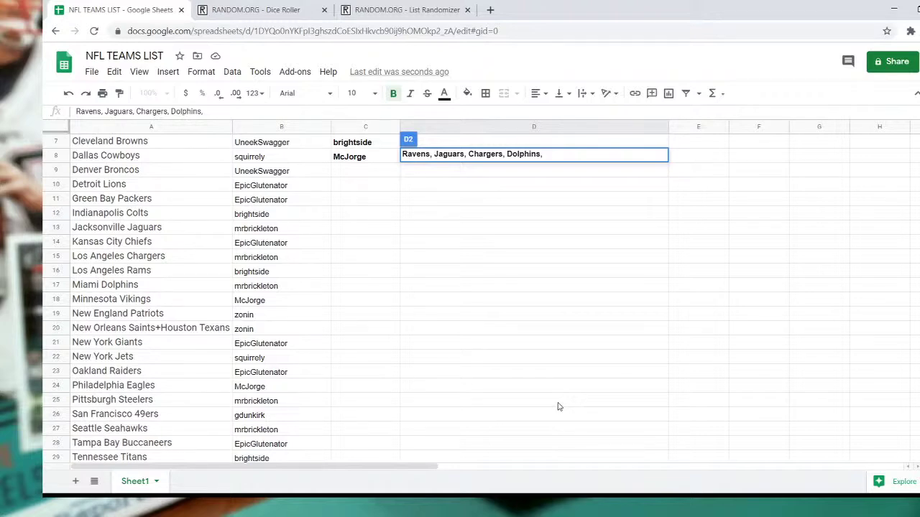
text(Steelers, )
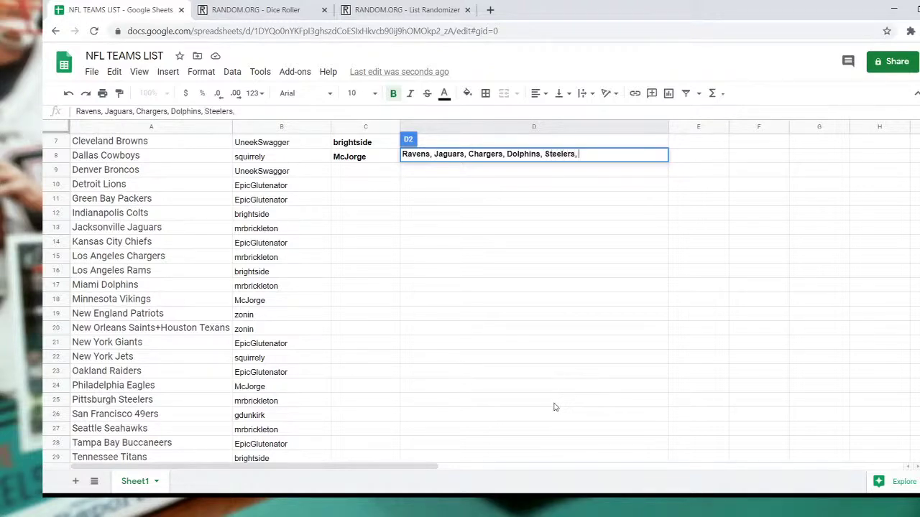
text(Seahaks)
key(BackSpace)
text(wks)
key(Return)
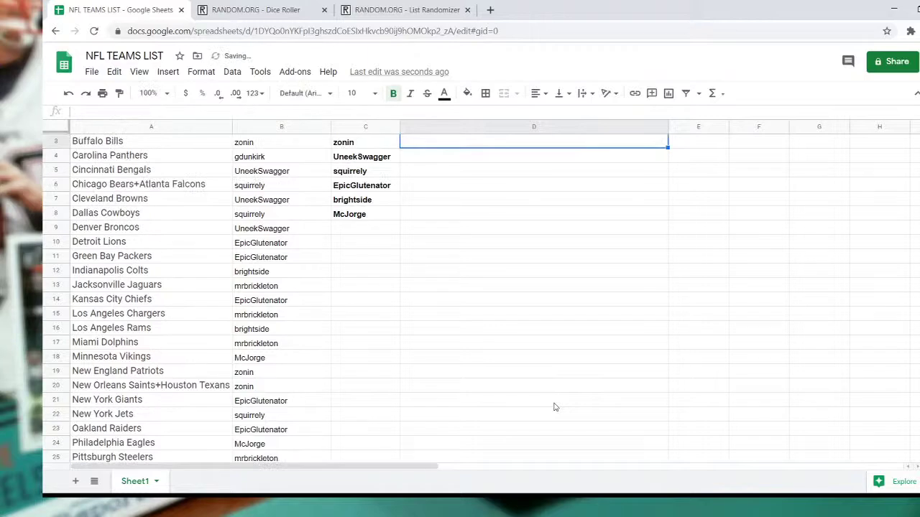
- Enter the teams of the participant in C3 into D3 as "Bills, Patriots, Saints+Texans"
scroll(554, 408, up, 1)
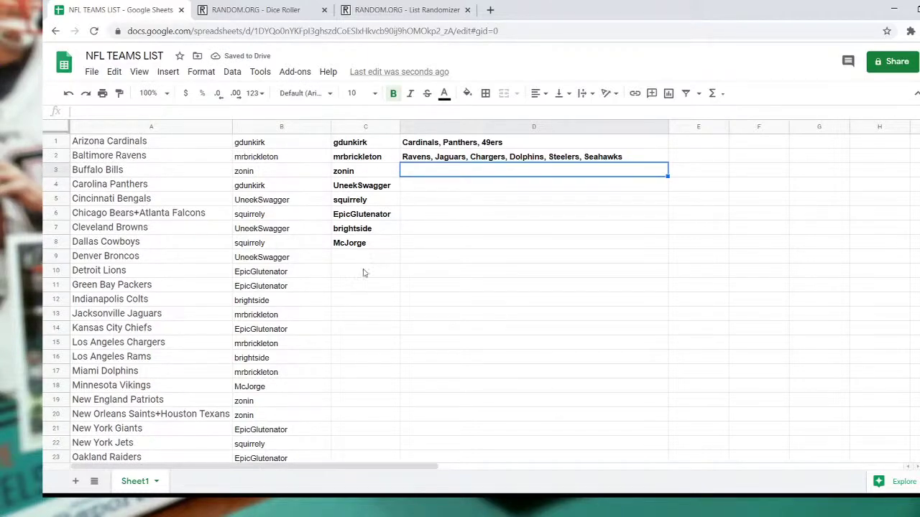
scroll(363, 273, down, 4)
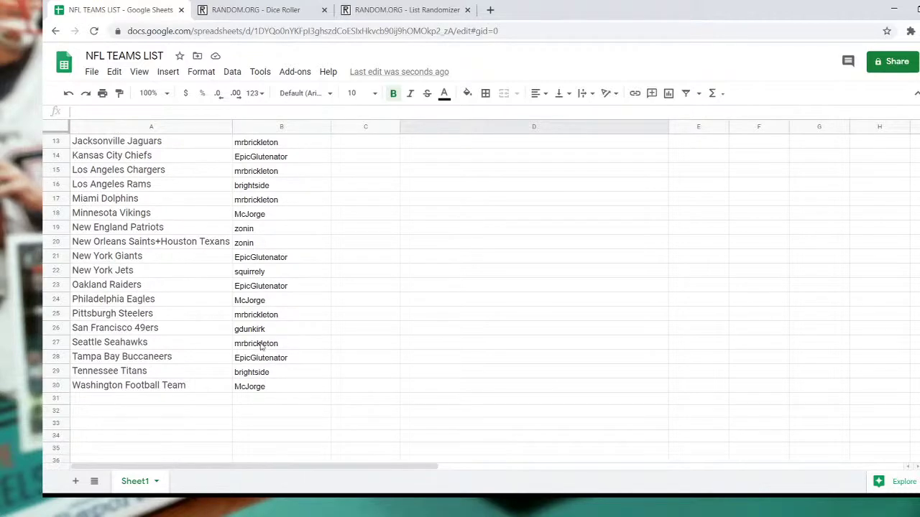
scroll(440, 346, up, 4)
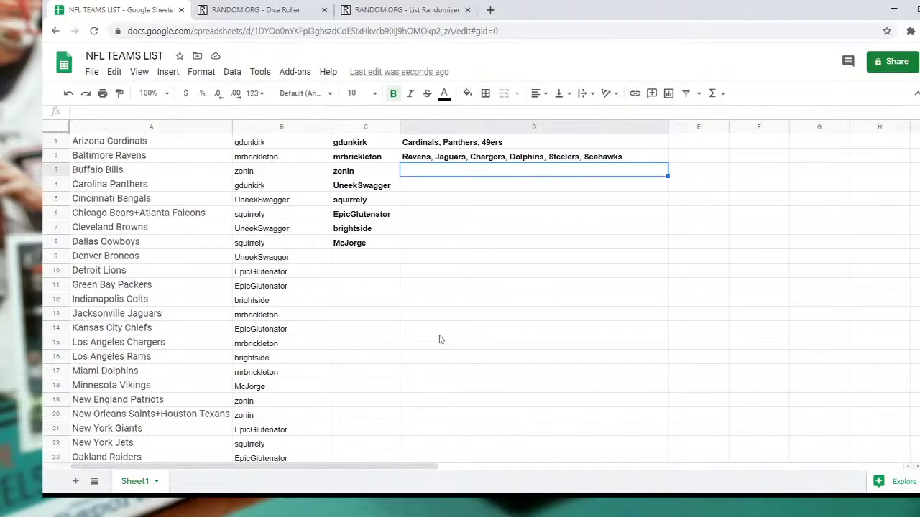
double_click(432, 171)
text(Bill)
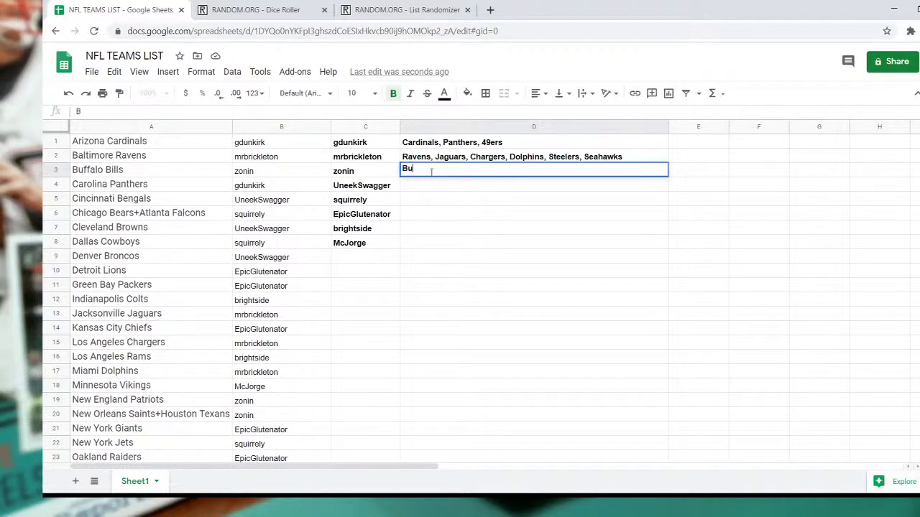
key(BackSpace)
key(BackSpace)
text(lls, Patriots,)
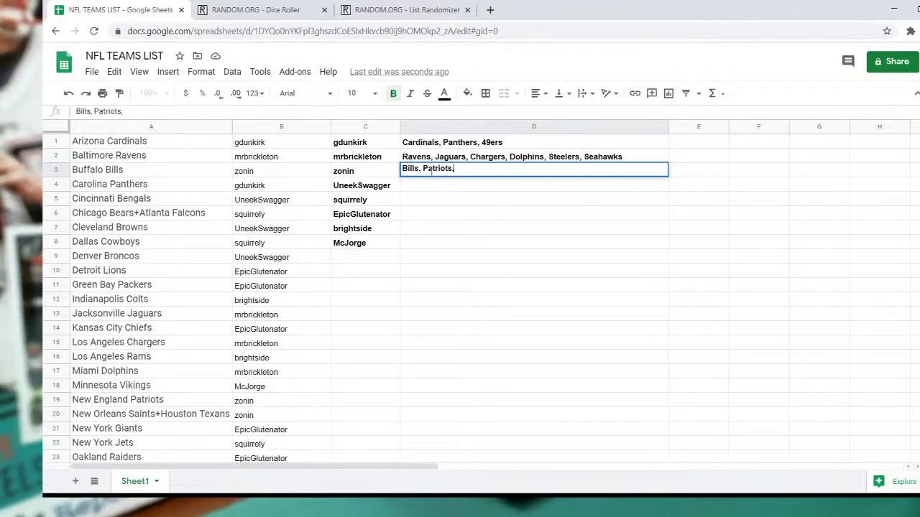
text(Saints+Texans)
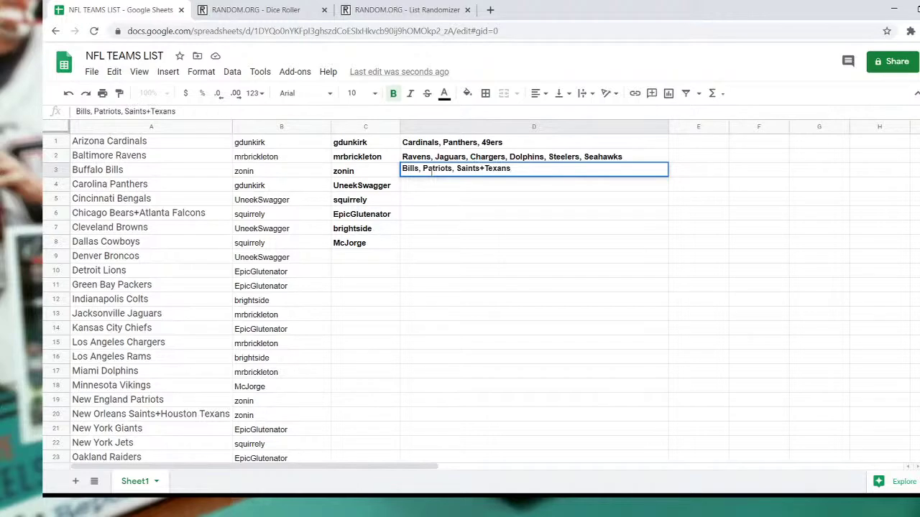
key(Return)
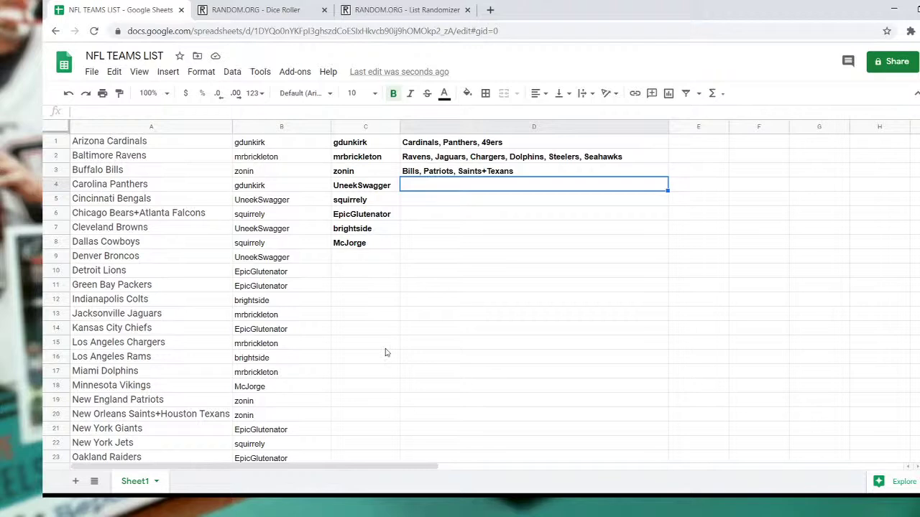
- Enter the teams of the participant in C4 into D4 as "Bengals, Browns, Broncos"
text(Benga)
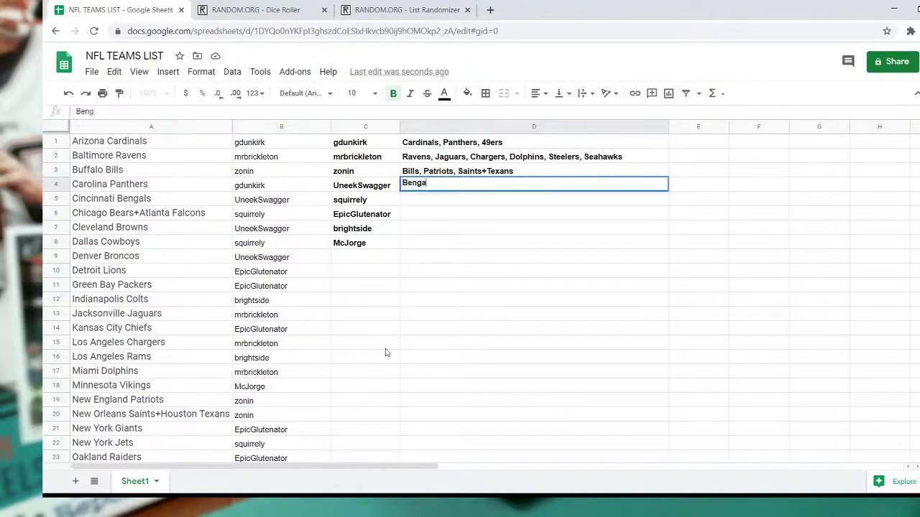
text(ls, Browns,)
scroll(404, 367, down, 1)
scroll(404, 367, down, 3)
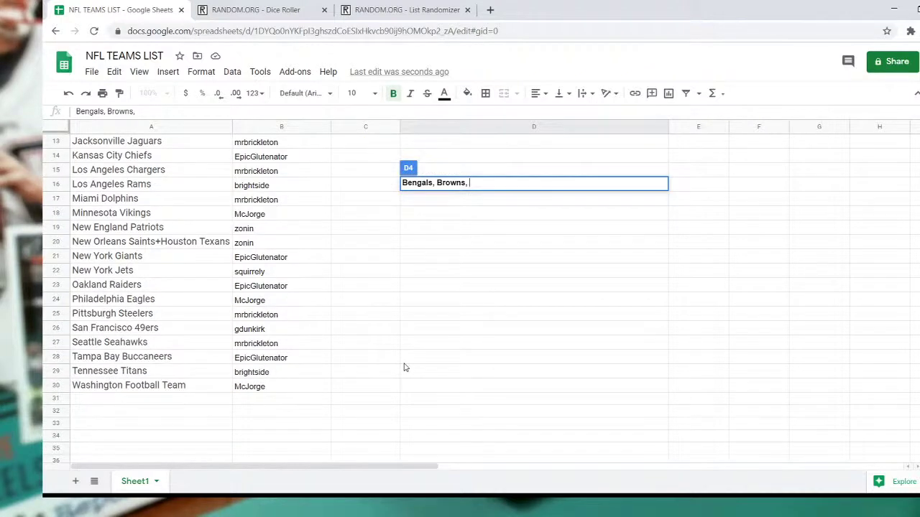
scroll(404, 367, up, 4)
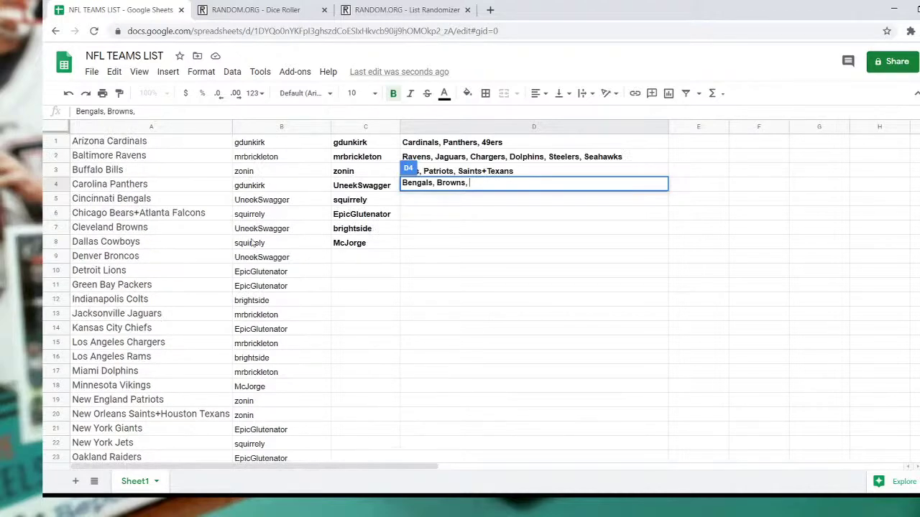
text(Broncos)
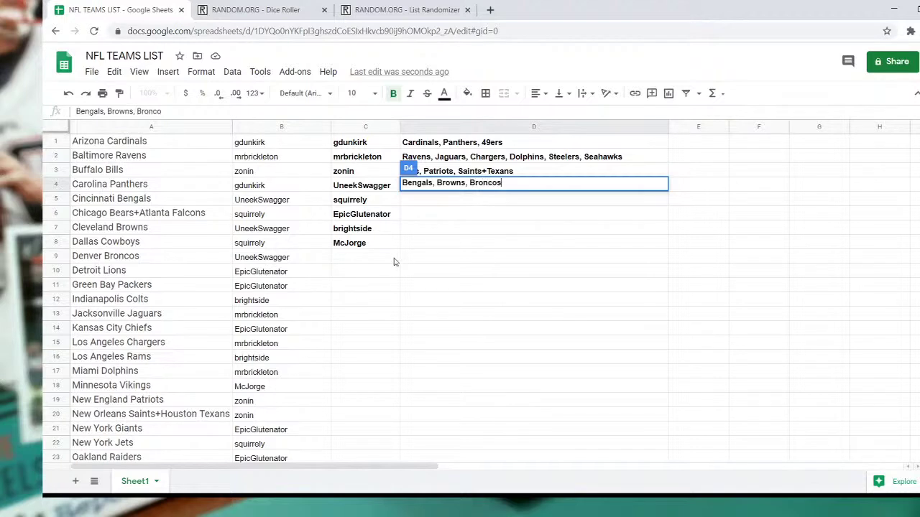
key(Return)
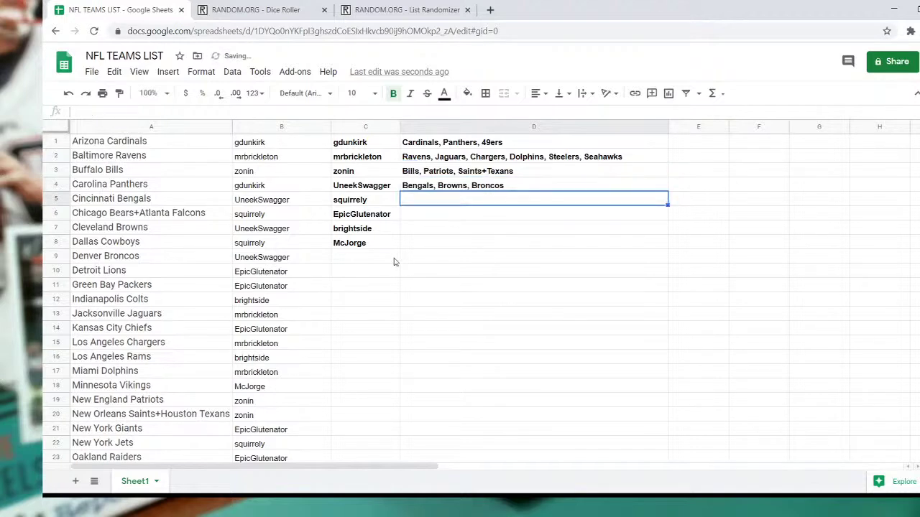
- Enter the teams of the participant in C5 into D5 as "Bears+Falcons, Cowboys, Jets"
text(Bears+Falcons, )
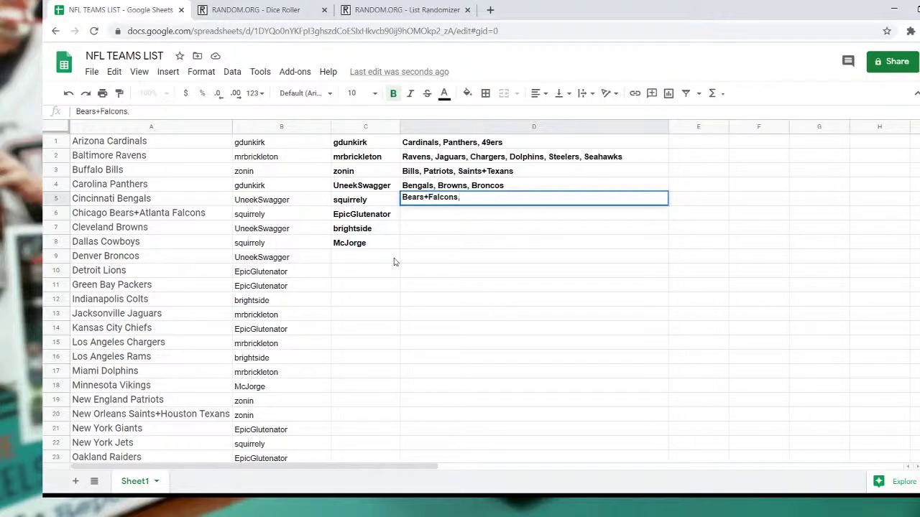
text(Cowboys,)
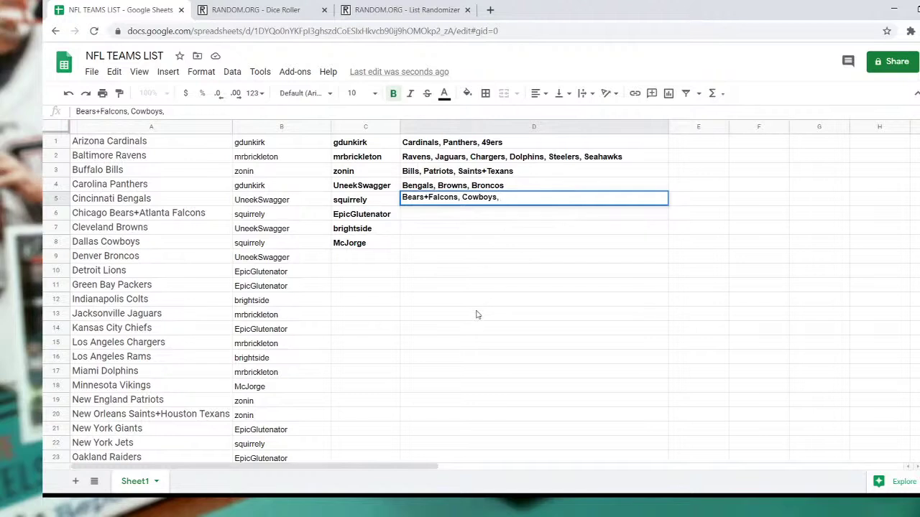
text(Jets)
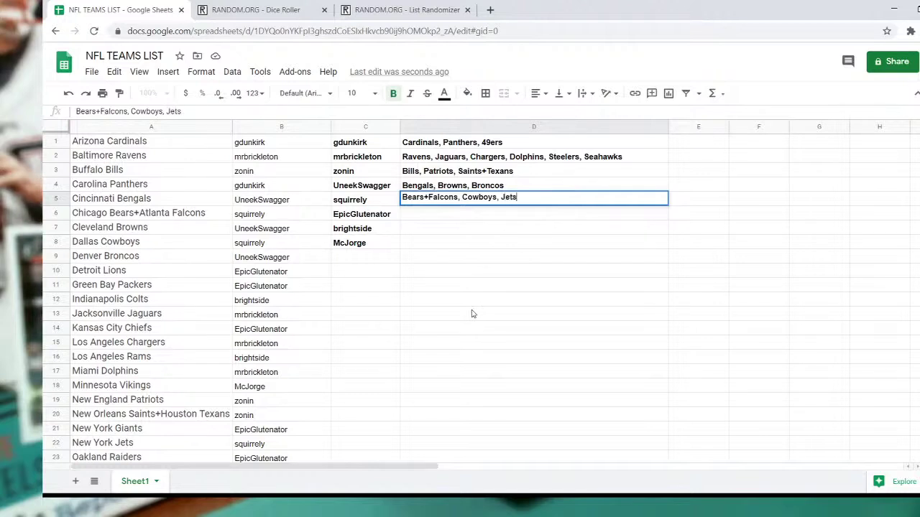
key(Return)
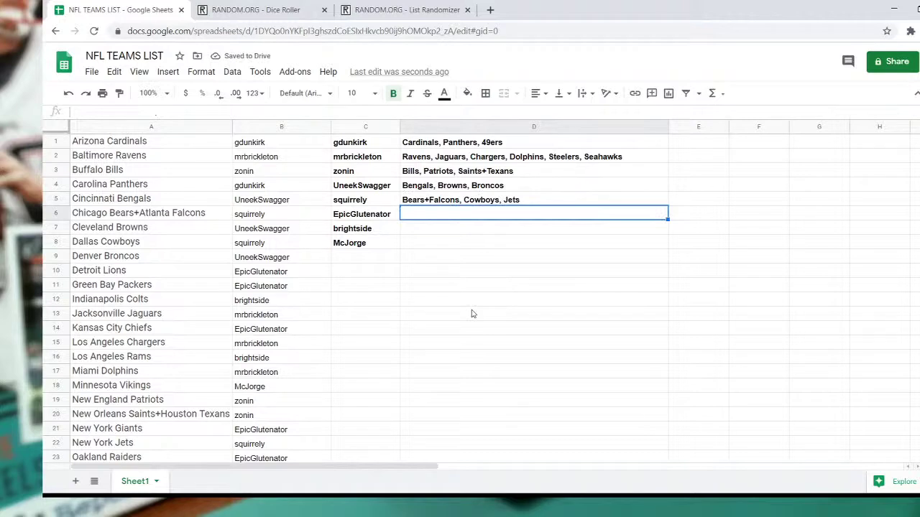
- Enter the teams of the participant in C6 into D6 as "Lions, Packers, Chiefs, Giants, Raiders, Buccaneers"
text(Lions, Pa)
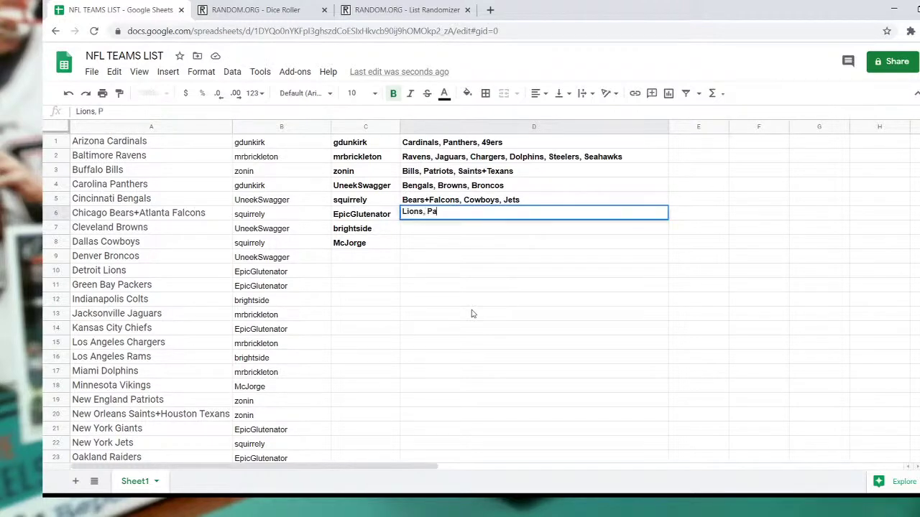
text(ckers,)
text(Chiefs,)
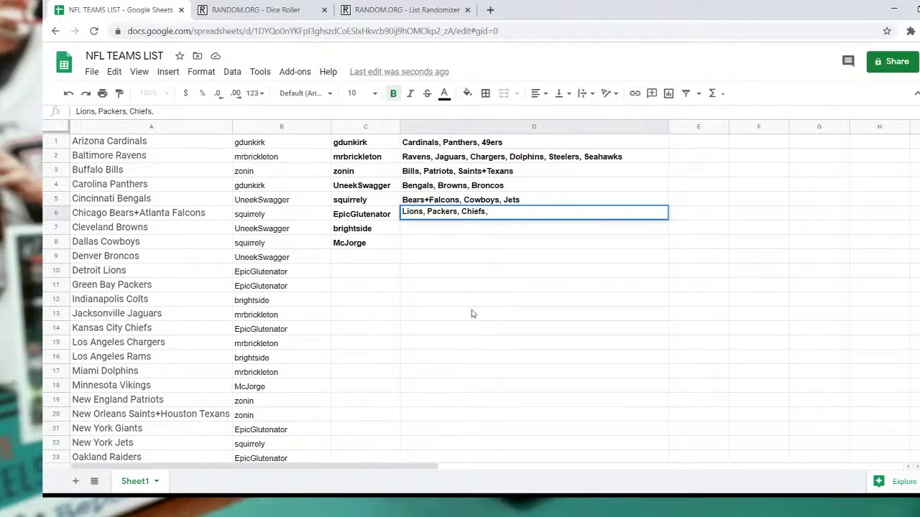
text(Giants, Raiders)
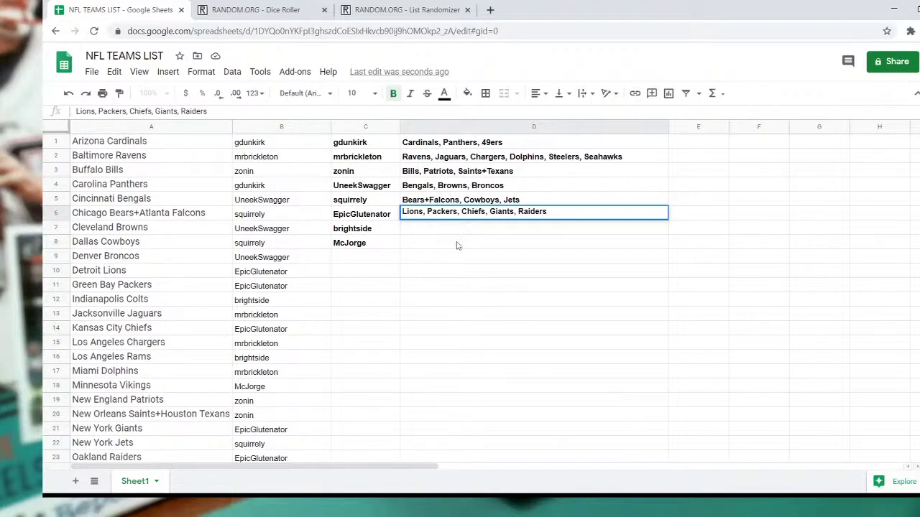
scroll(467, 240, down, 1)
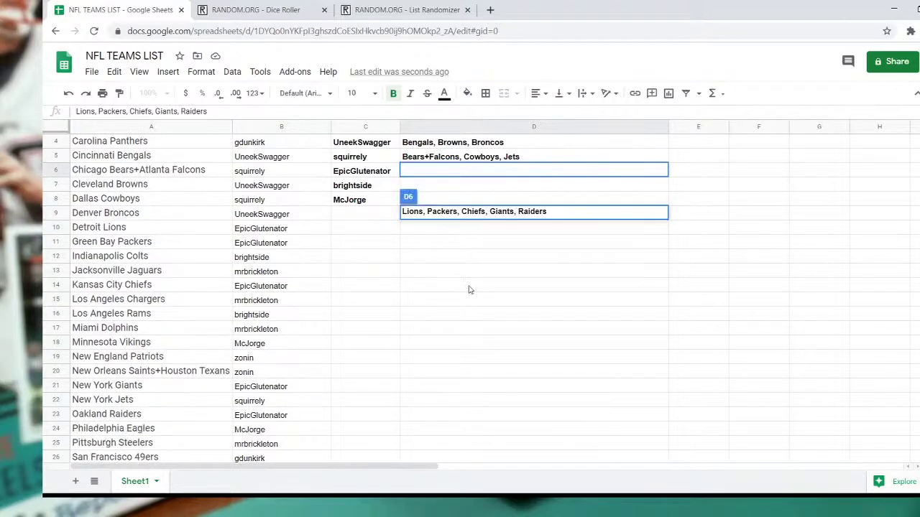
scroll(469, 289, down, 1)
scroll(481, 300, up, 2)
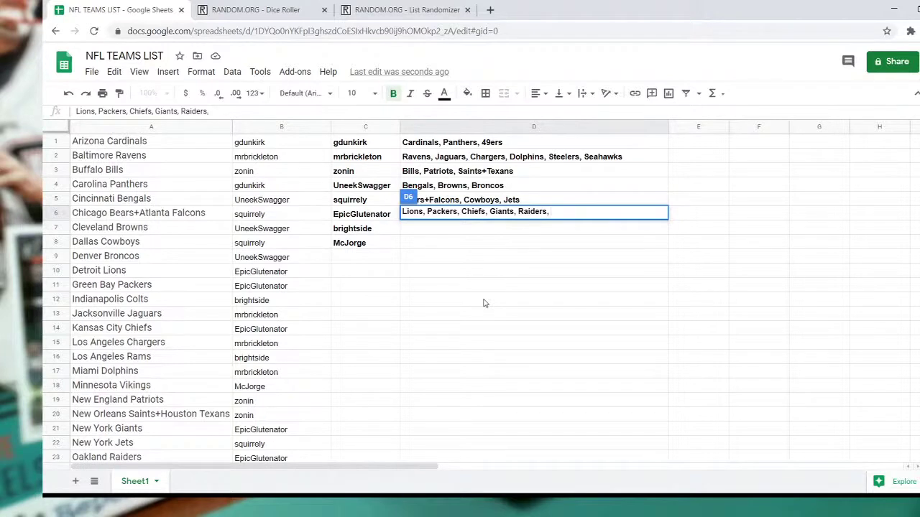
text(Buccaneers)
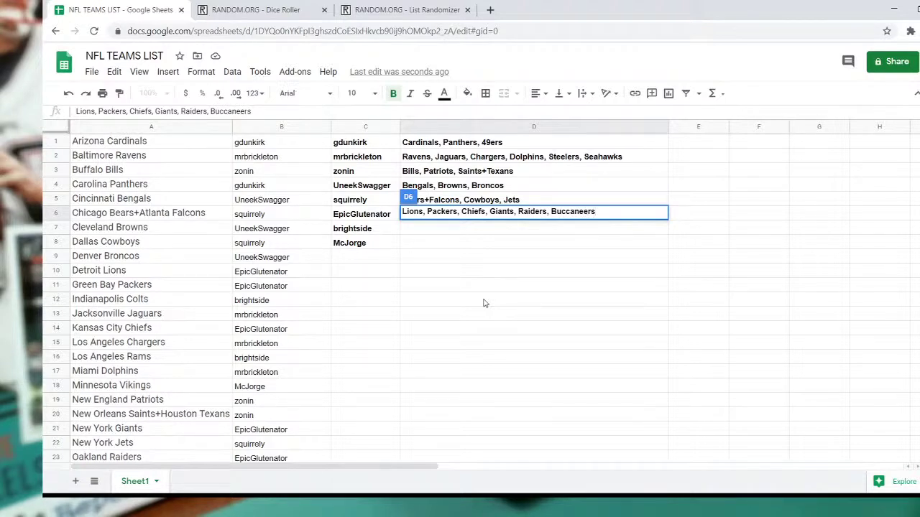
key(Return)
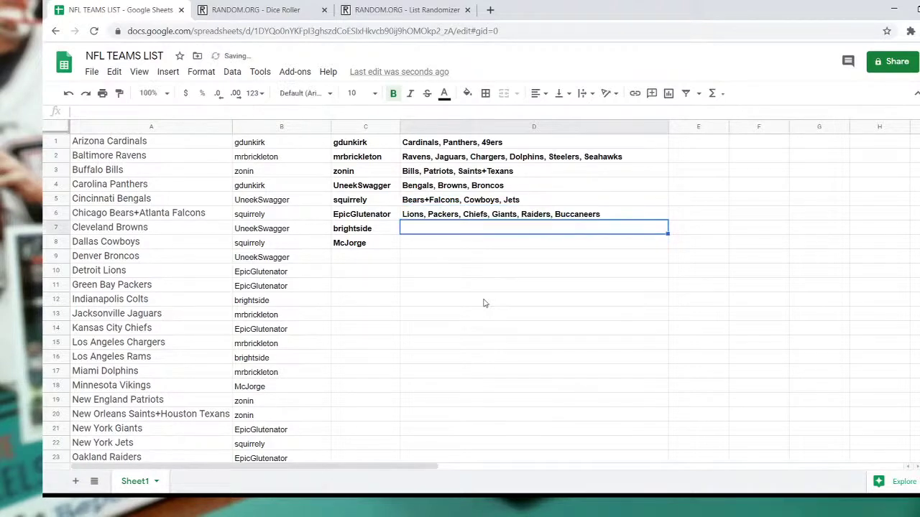
- Enter the teams of the participant in C7 into D7 as "Colts, Rams, Titans"
double_click(417, 228)
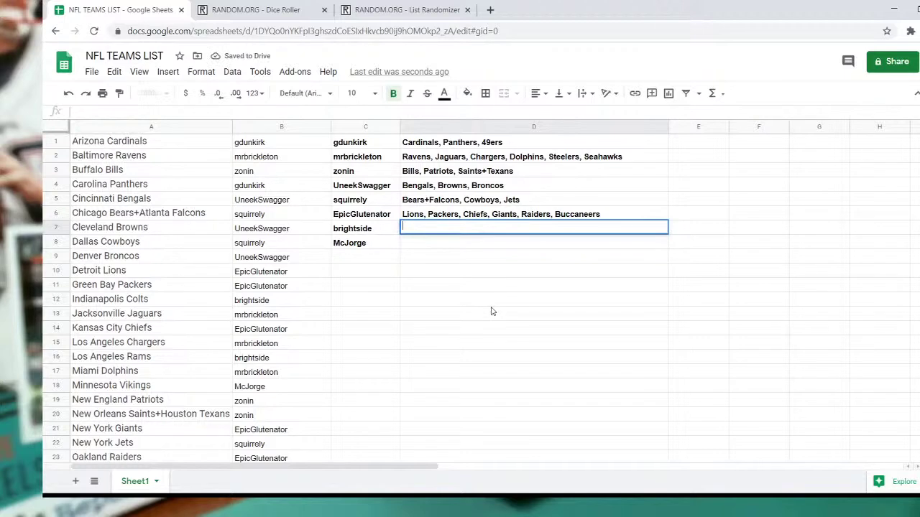
text(Colts, Rams,)
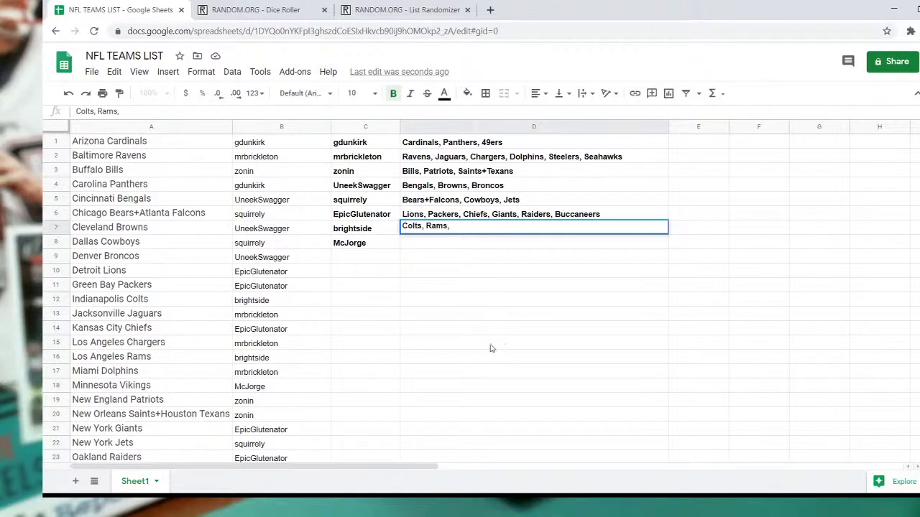
scroll(491, 347, down, 2)
scroll(490, 347, up, 2)
text(Titans)
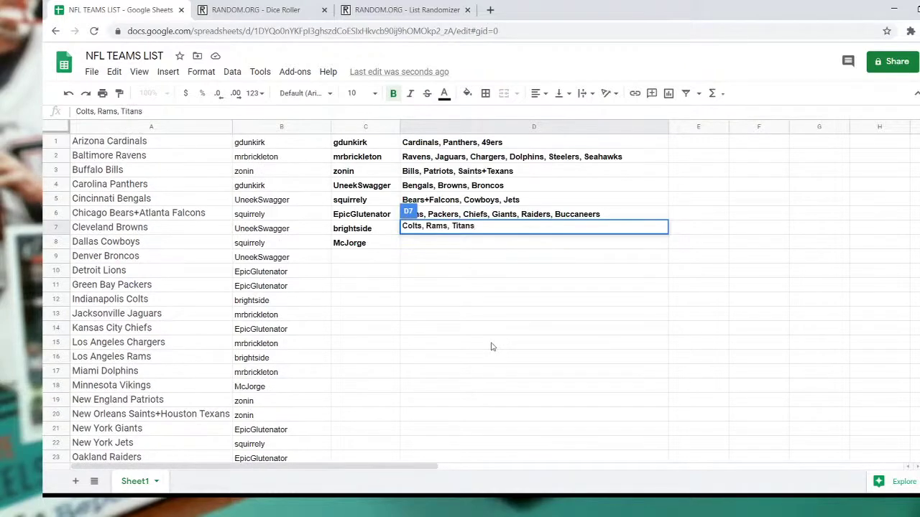
- Enter the teams of the participant in C8 into D8 as "Vikings, Eagles, Football Team"
click(430, 243)
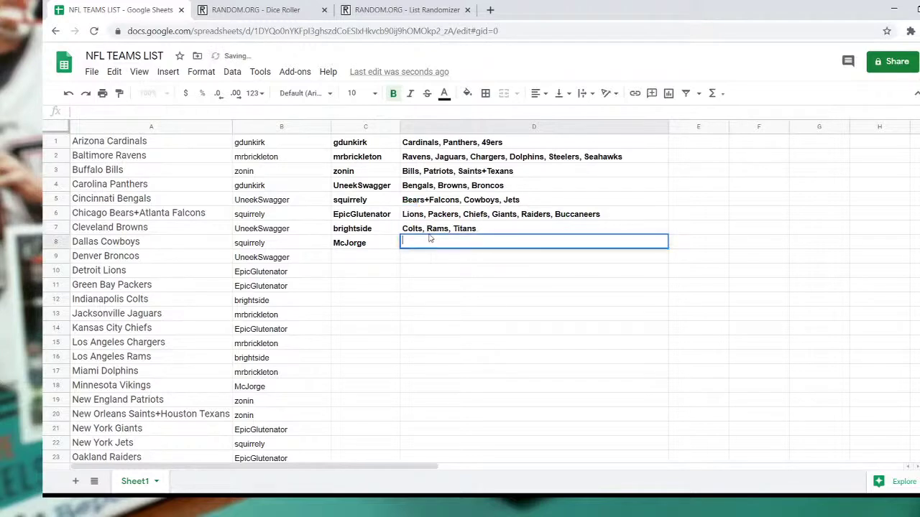
double_click(434, 236)
text(Vikings,)
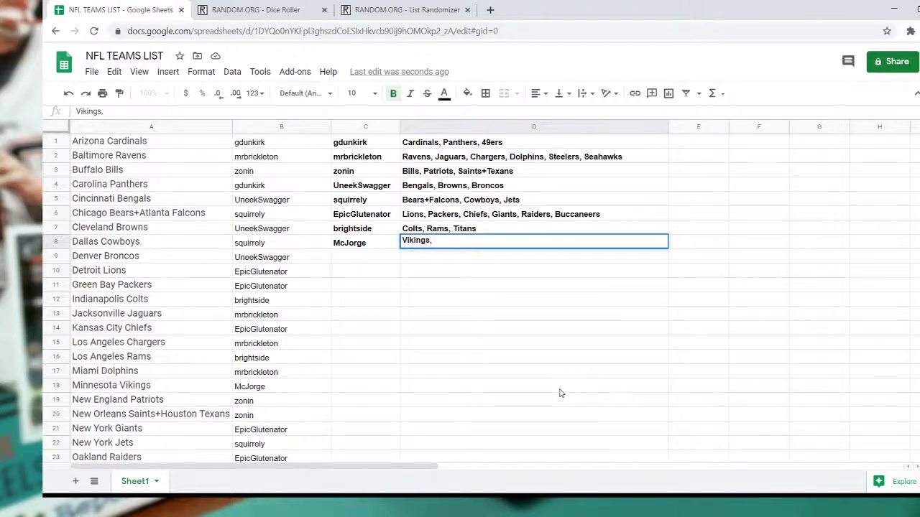
scroll(555, 392, down, 2)
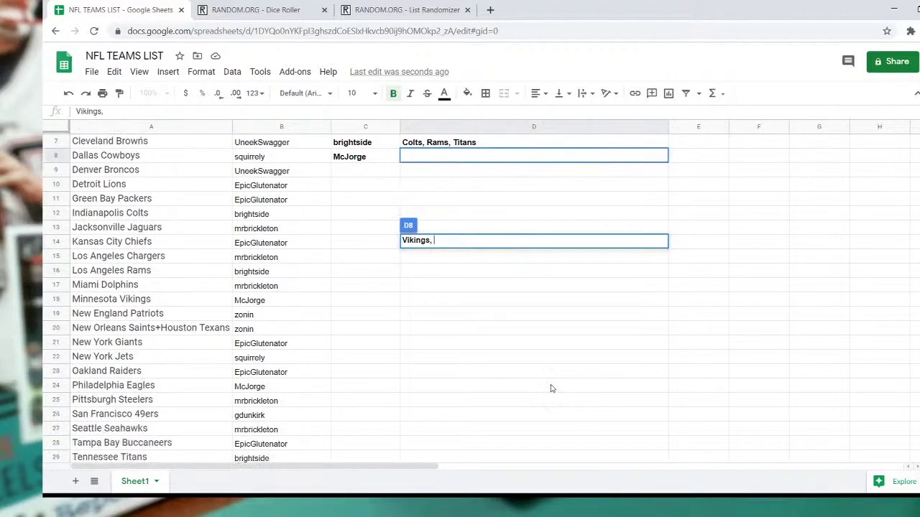
scroll(550, 388, down, 1)
scroll(572, 403, up, 3)
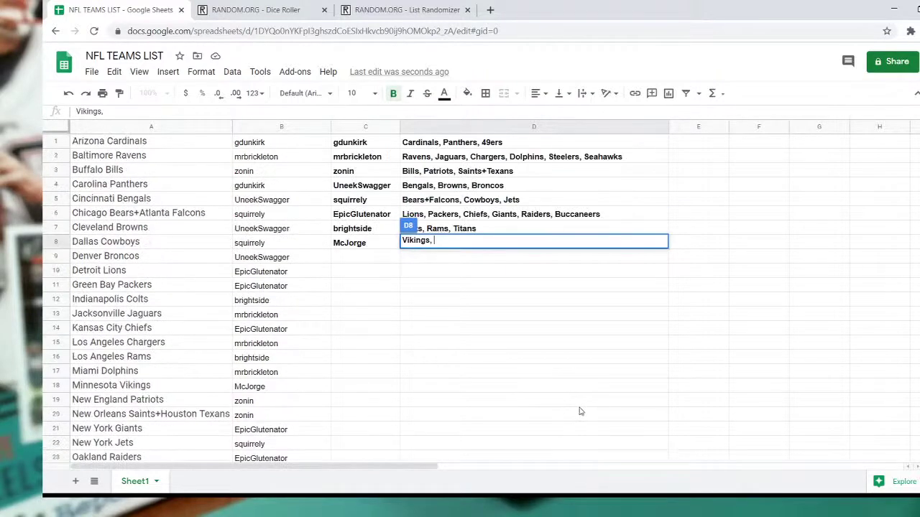
text(Eagles,)
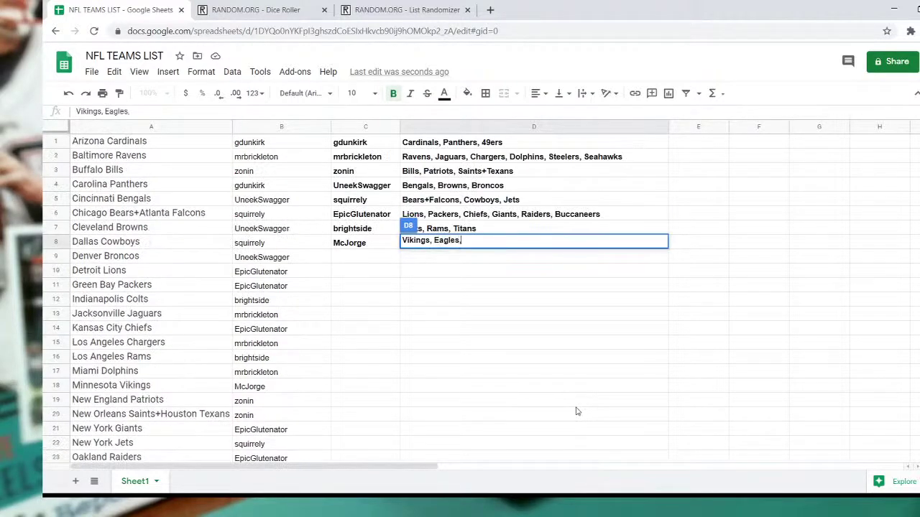
text( Football Team)
click(580, 415)
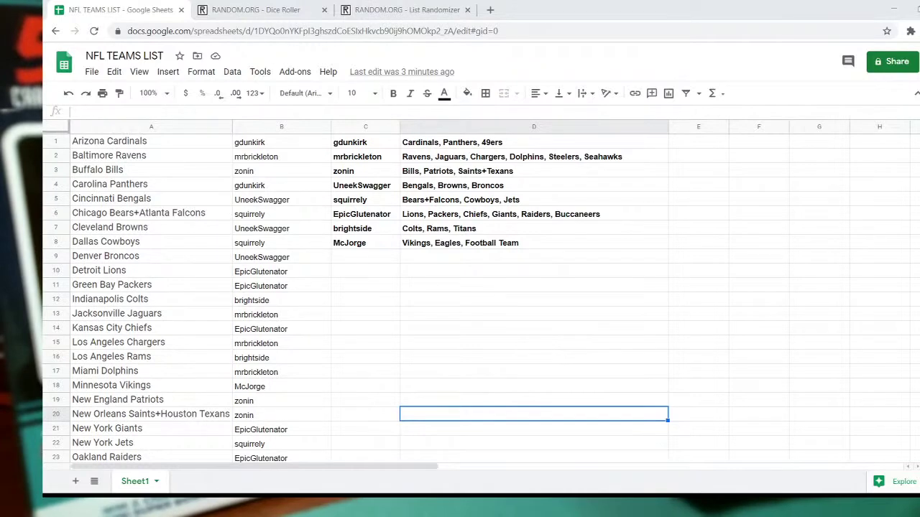
- Search Google for "drew lock" in a separate browser tab, check the player's details and close that tab
click(490, 10)
text(drew lock)
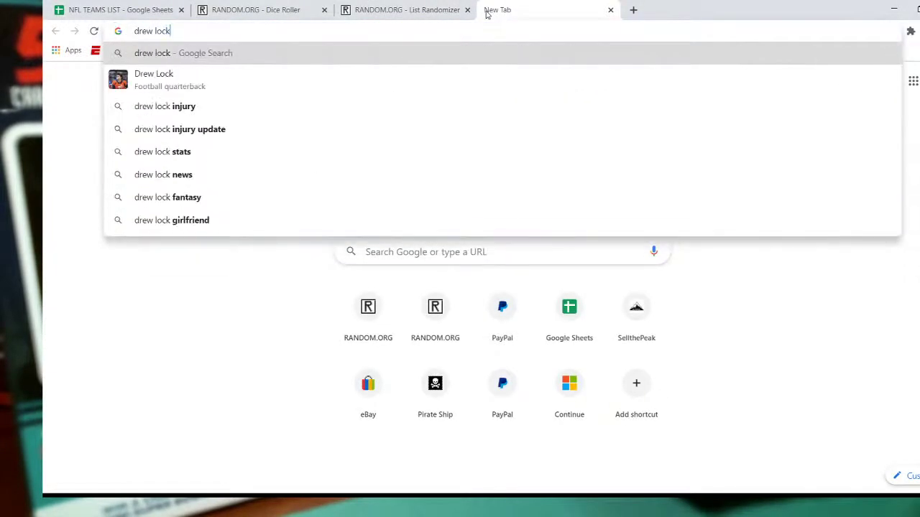
key(Return)
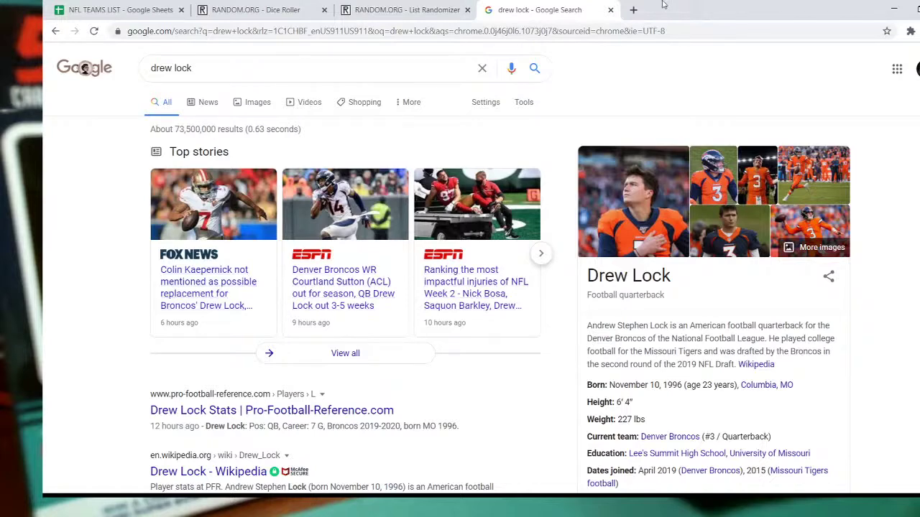
click(610, 10)
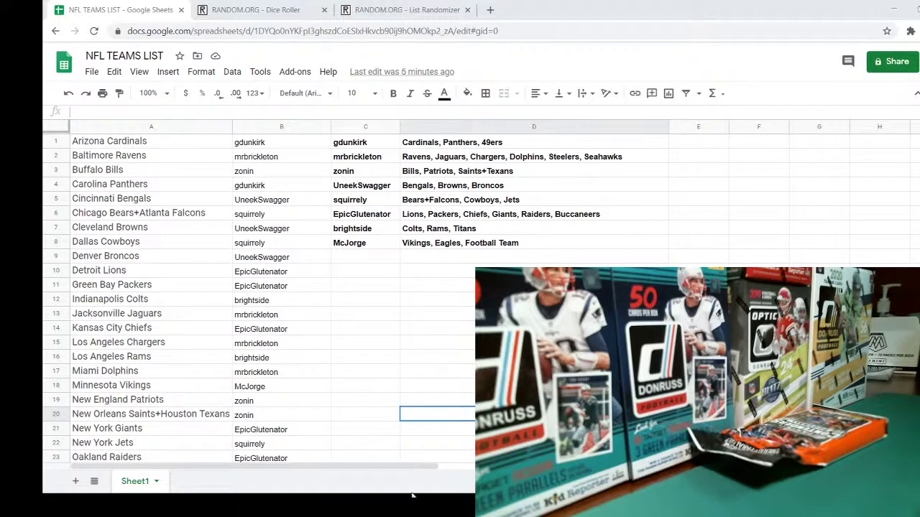
- Add another participant's username in C9 and enter "Chargers" as the team in D9
double_click(343, 263)
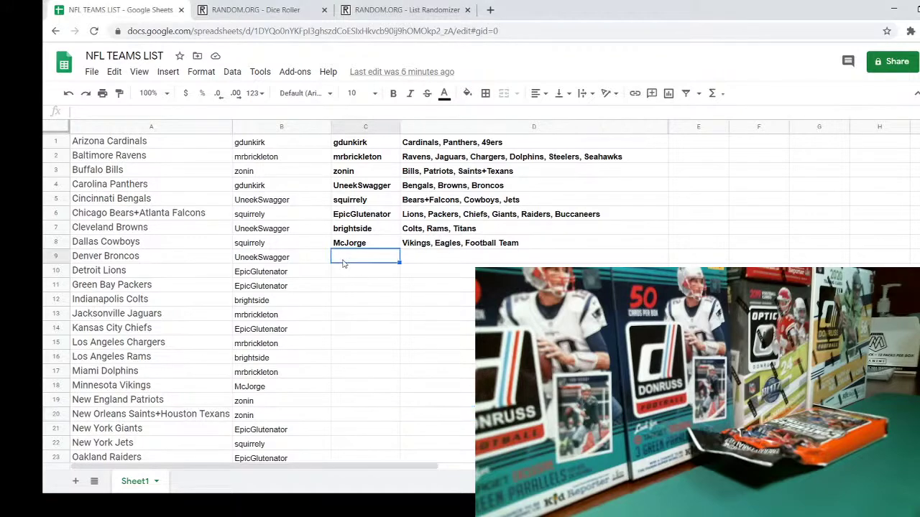
text(ChrisAero)
key(Tab)
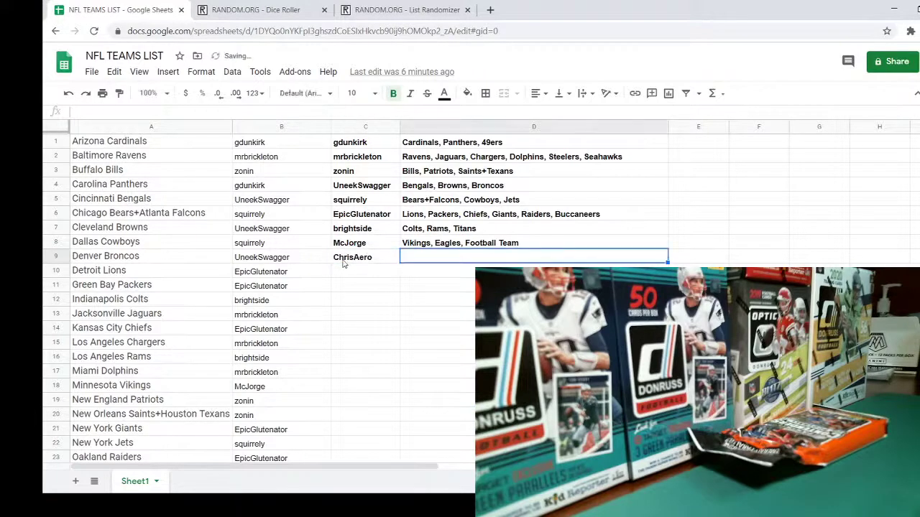
text(Charg)
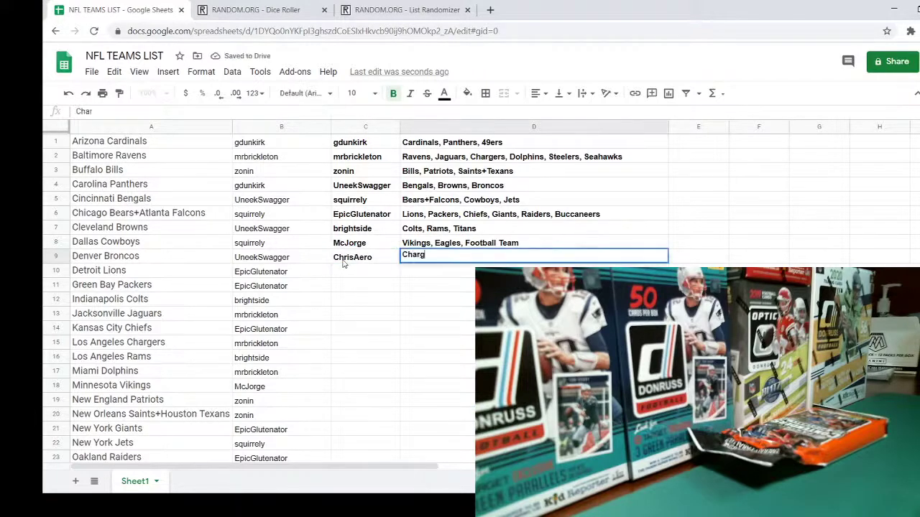
text(ers)
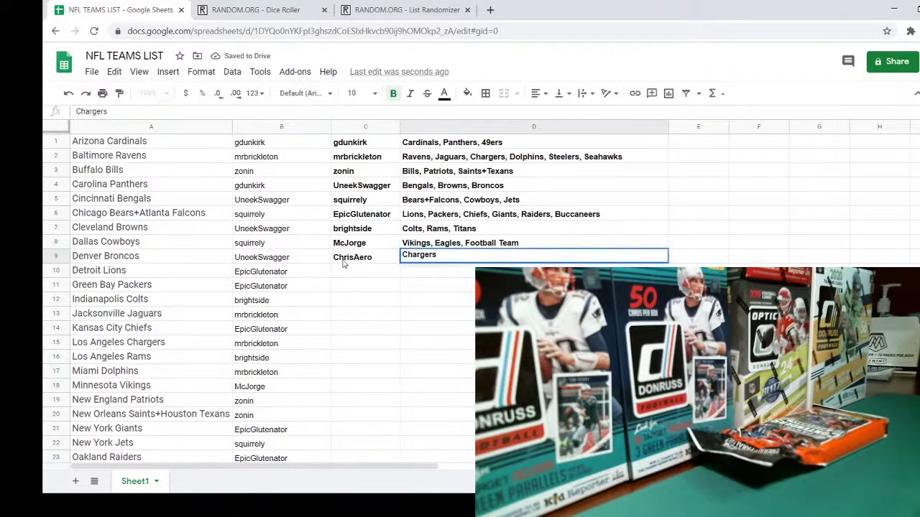
click(460, 315)
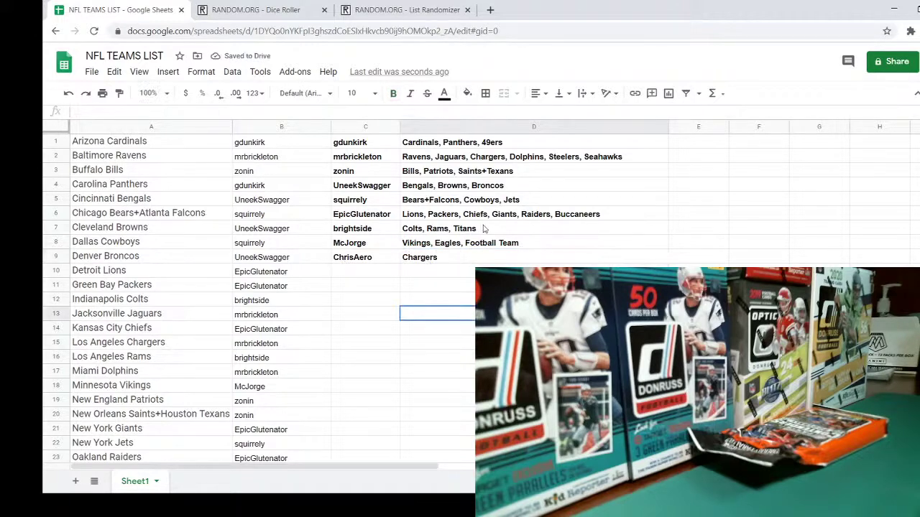
- Replace "Chargers" with "$25" in the team list in D2, keeping the comma before "Dolphins"
double_click(506, 155)
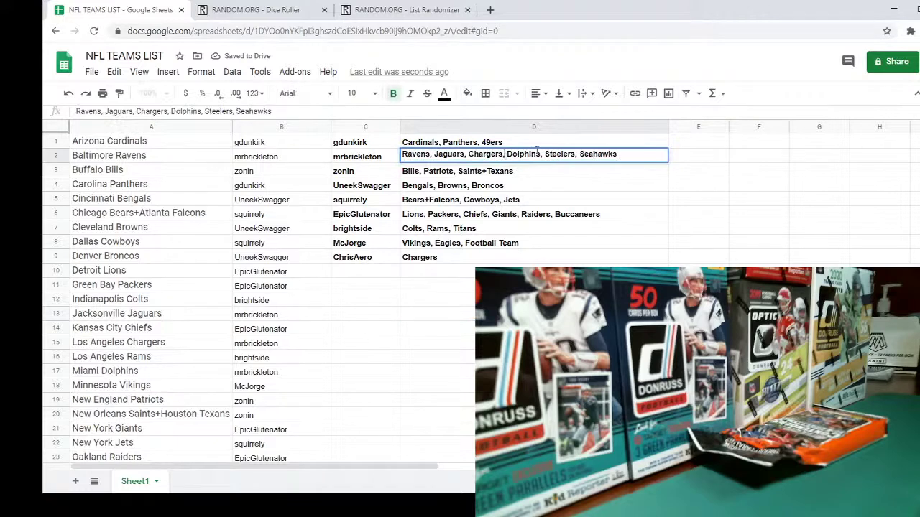
key(BackSpace)
key(BackSpace)
key(BackSpace)
key(BackSpace)
key(BackSpace)
key(BackSpace)
key(BackSpace)
key(BackSpace)
key(BackSpace)
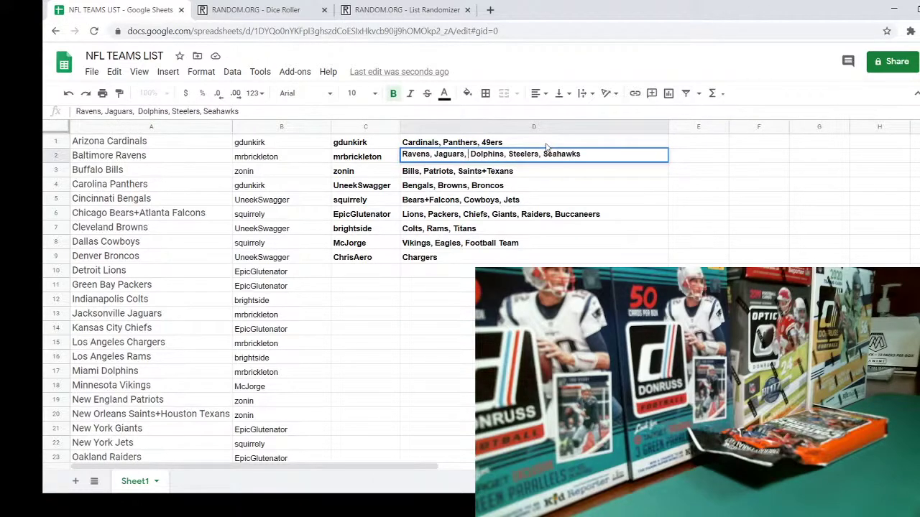
text($25)
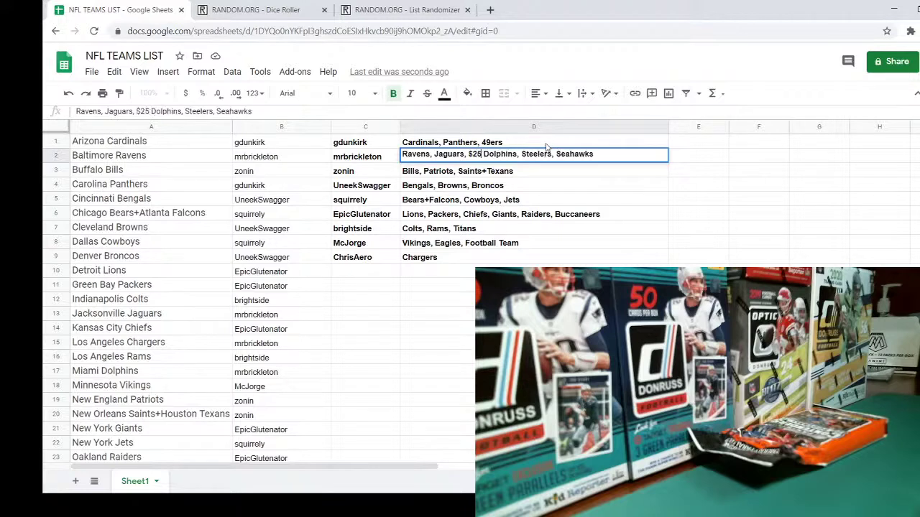
text(,)
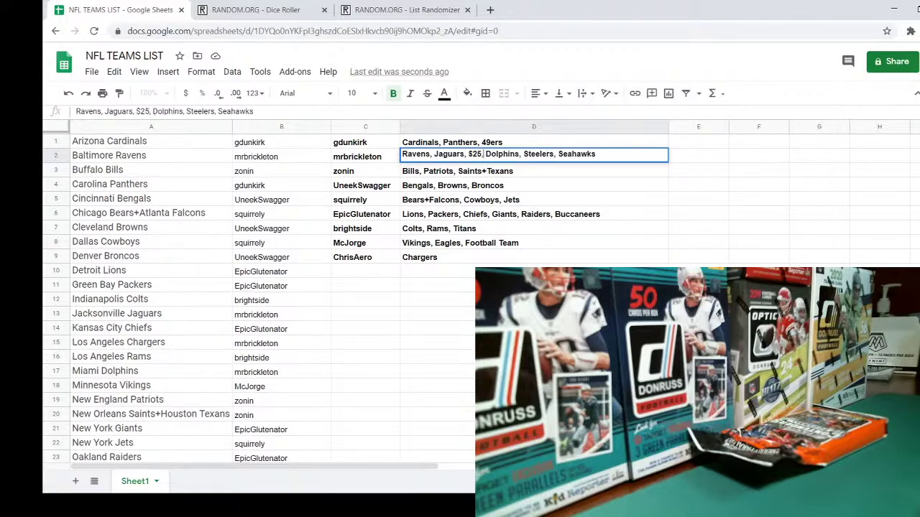
click(437, 298)
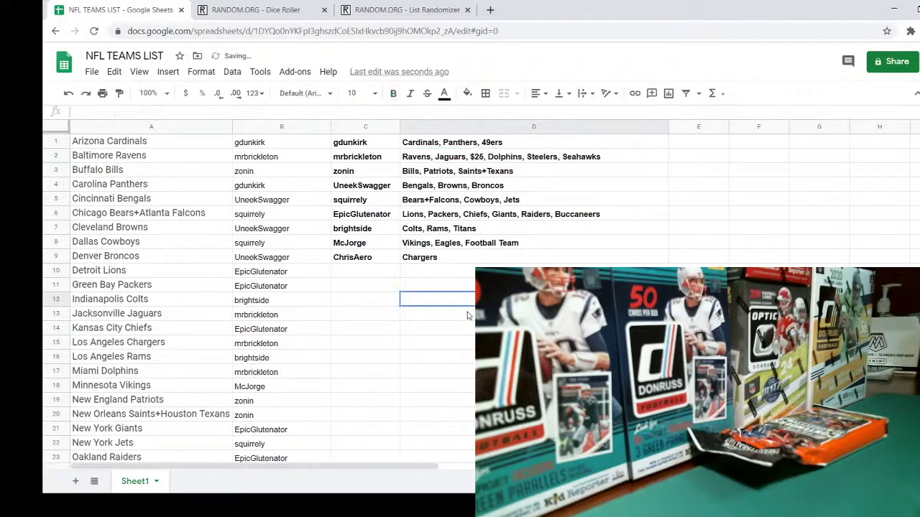